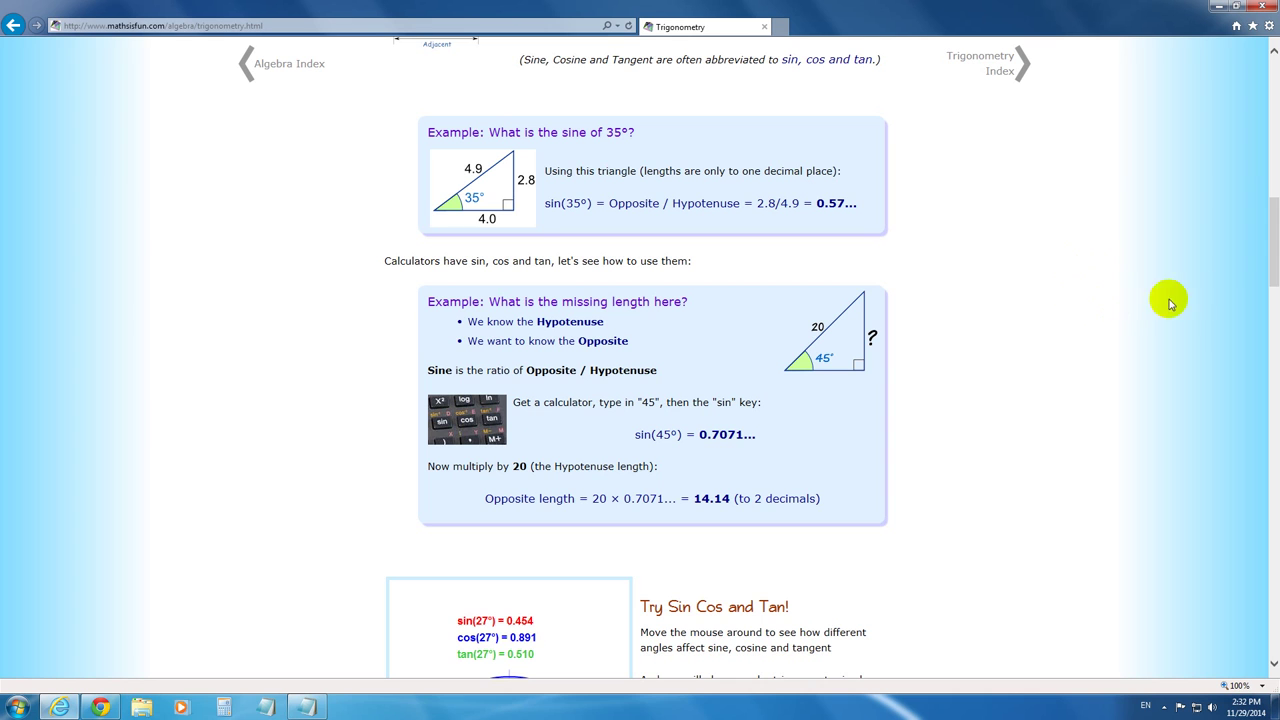
Step: Scroll the trigonometry page down to the Unit Circle section's animated sine wave
{"action": "left_click_drag", "start_coordinate": [1272, 237], "coordinate": [1274, 351]}
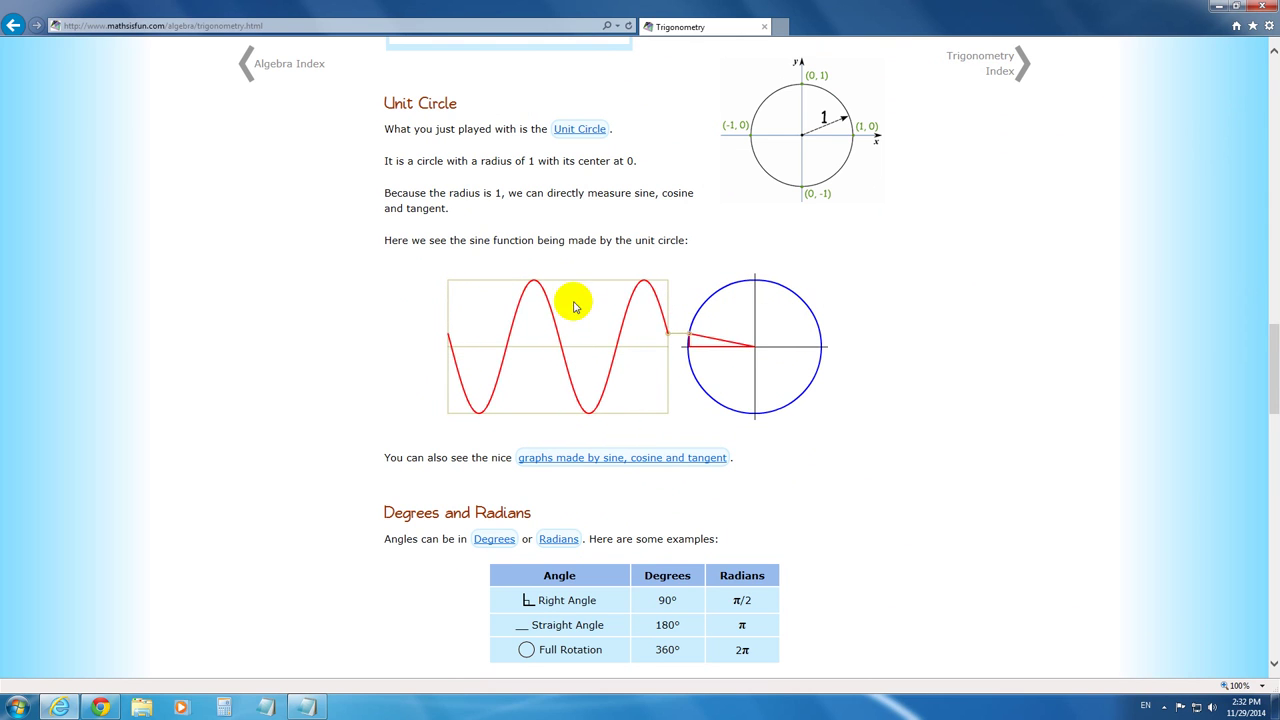
{"action": "right_click", "coordinate": [576, 306]}
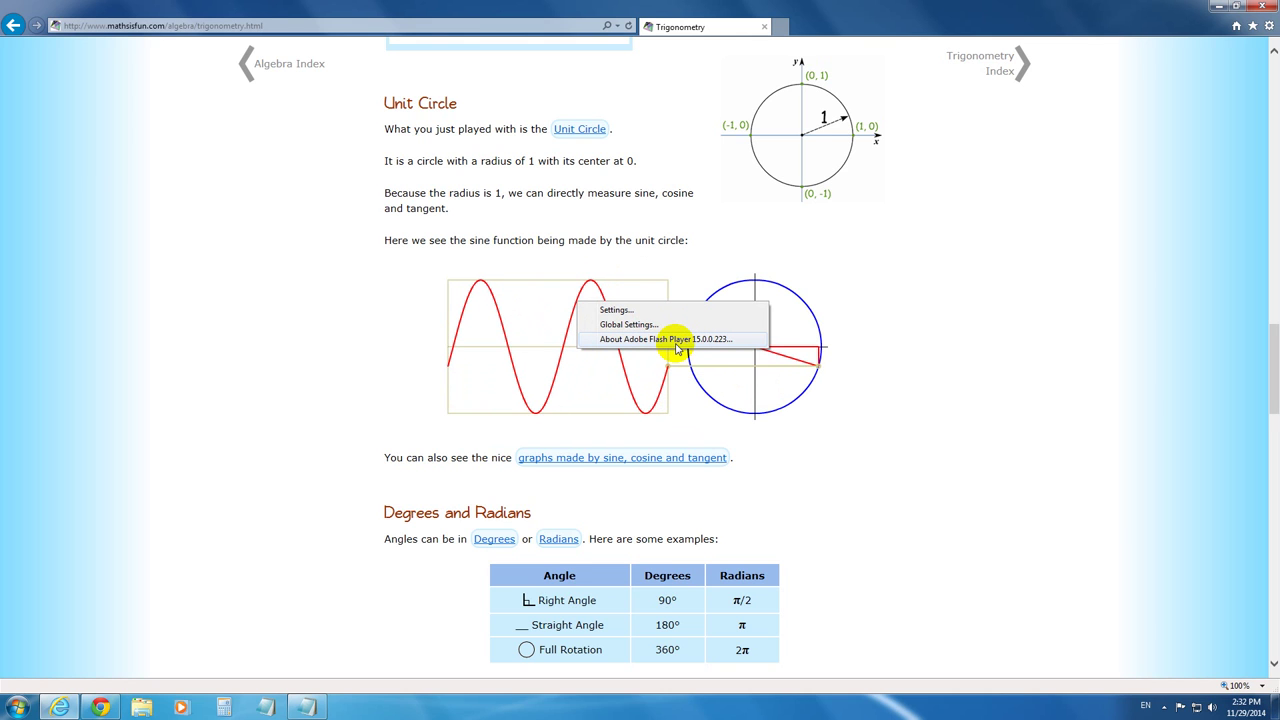
{"action": "left_click", "coordinate": [1080, 338]}
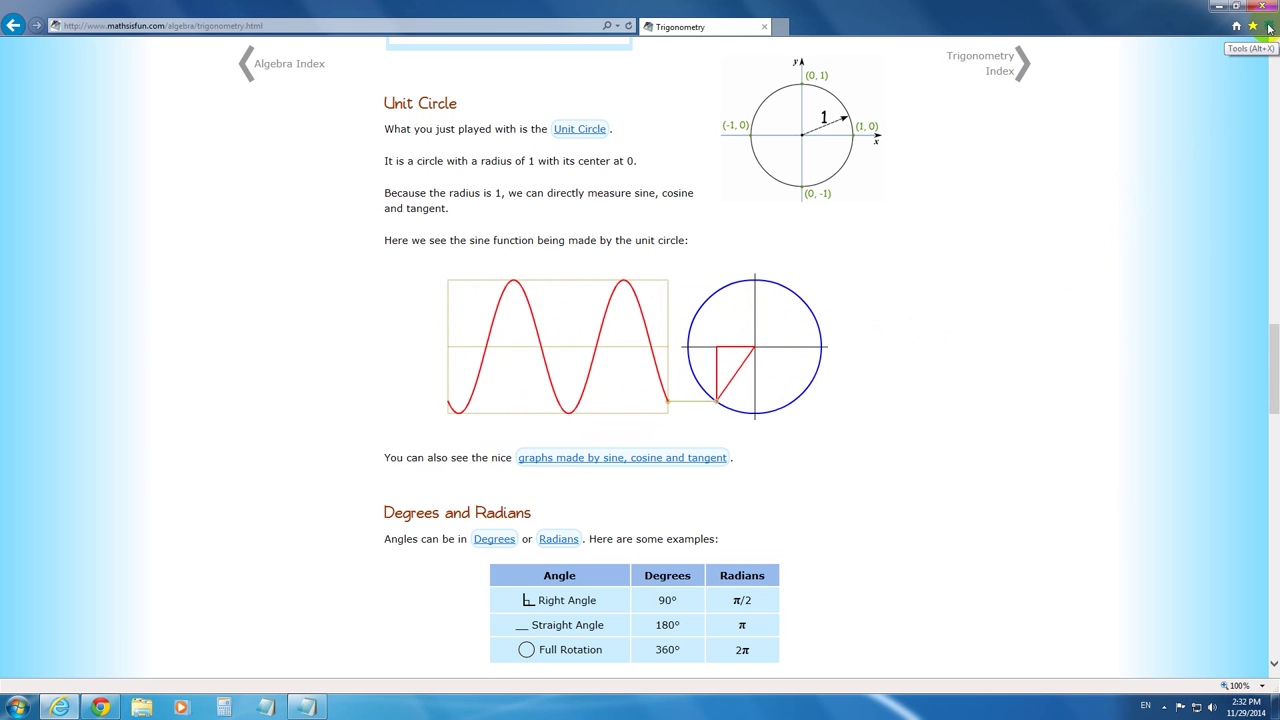
Step: Delete temporary files, cookies, history and form data using the default Delete Browsing History selections
{"action": "left_click", "coordinate": [1270, 28]}
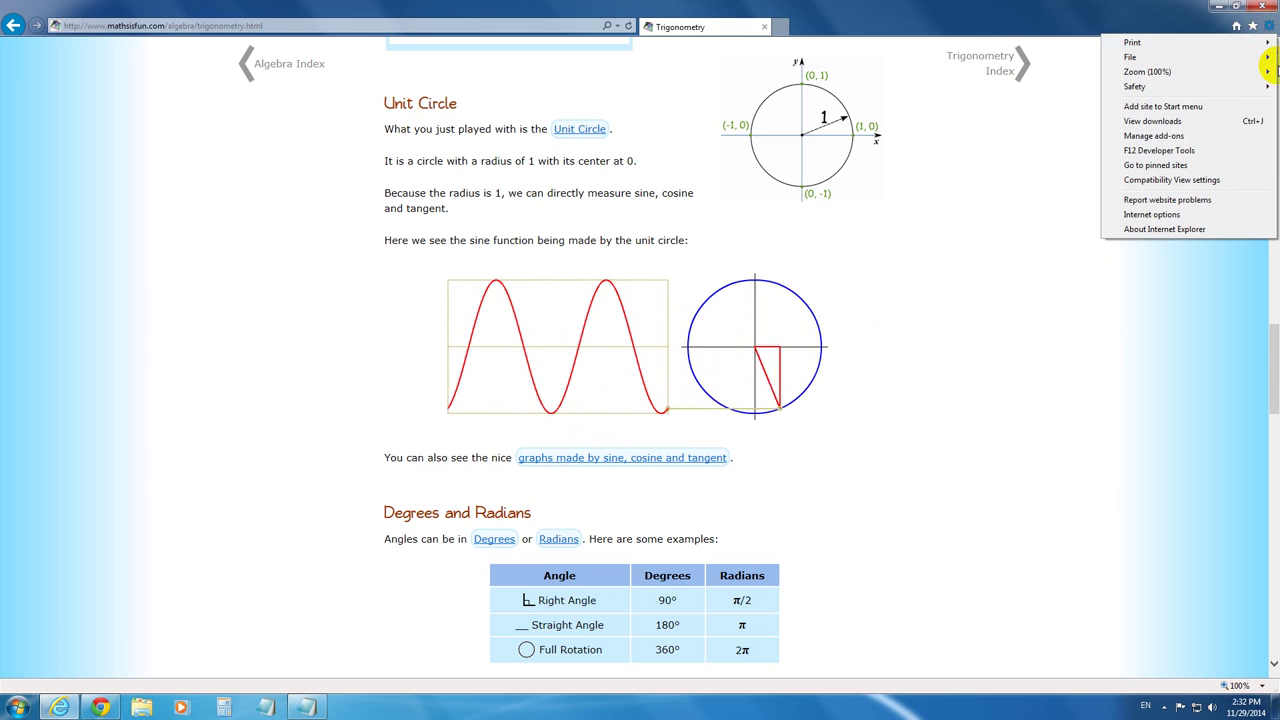
{"action": "mouse_move", "coordinate": [1160, 86]}
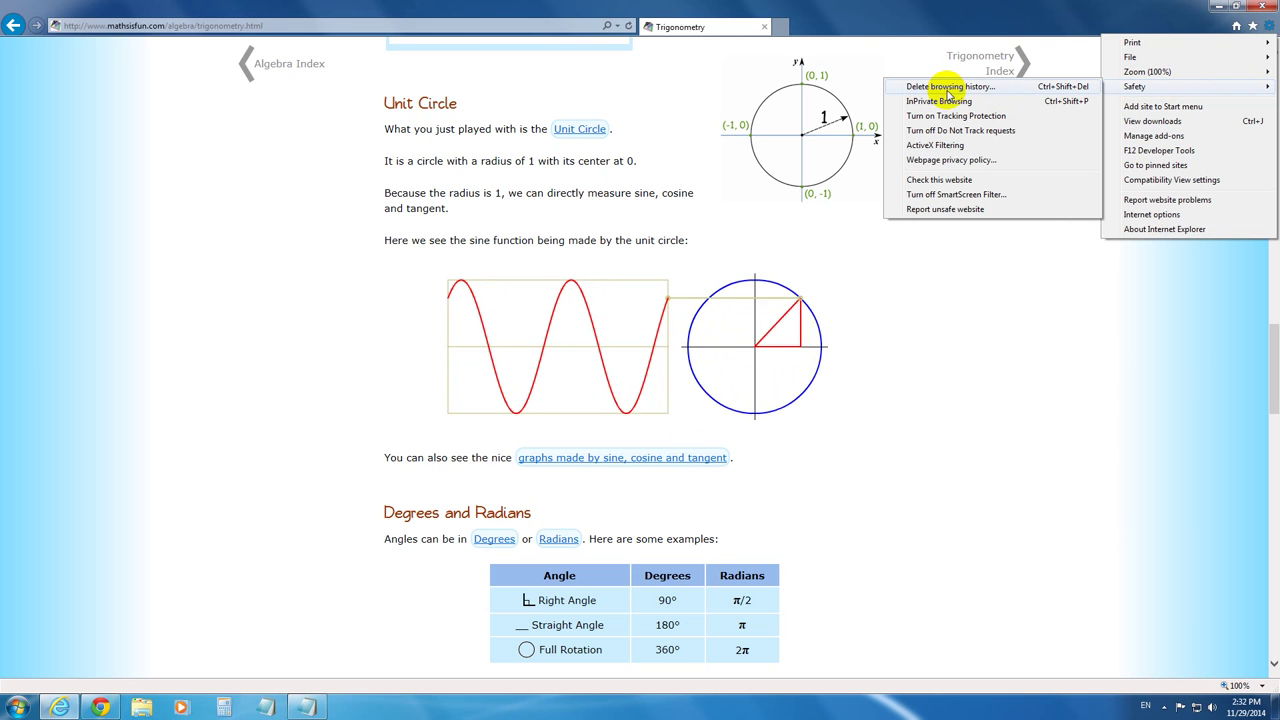
{"action": "left_click", "coordinate": [1000, 87]}
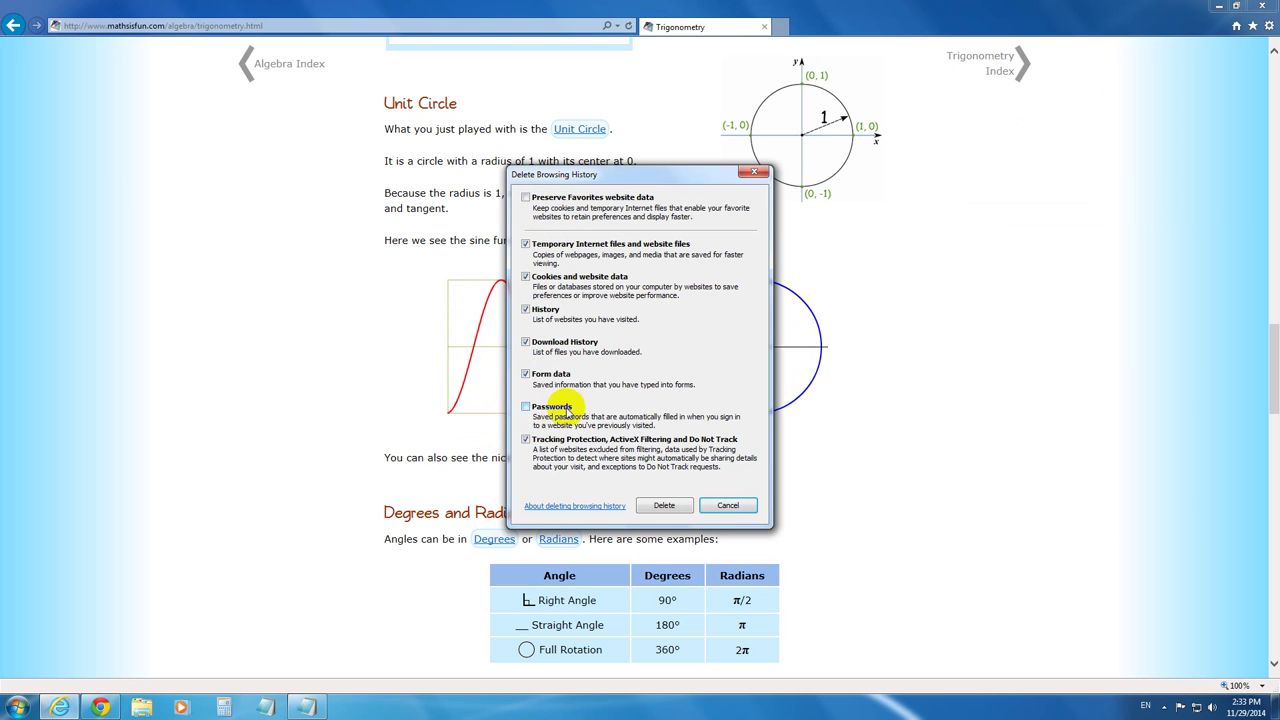
{"action": "left_click", "coordinate": [667, 507]}
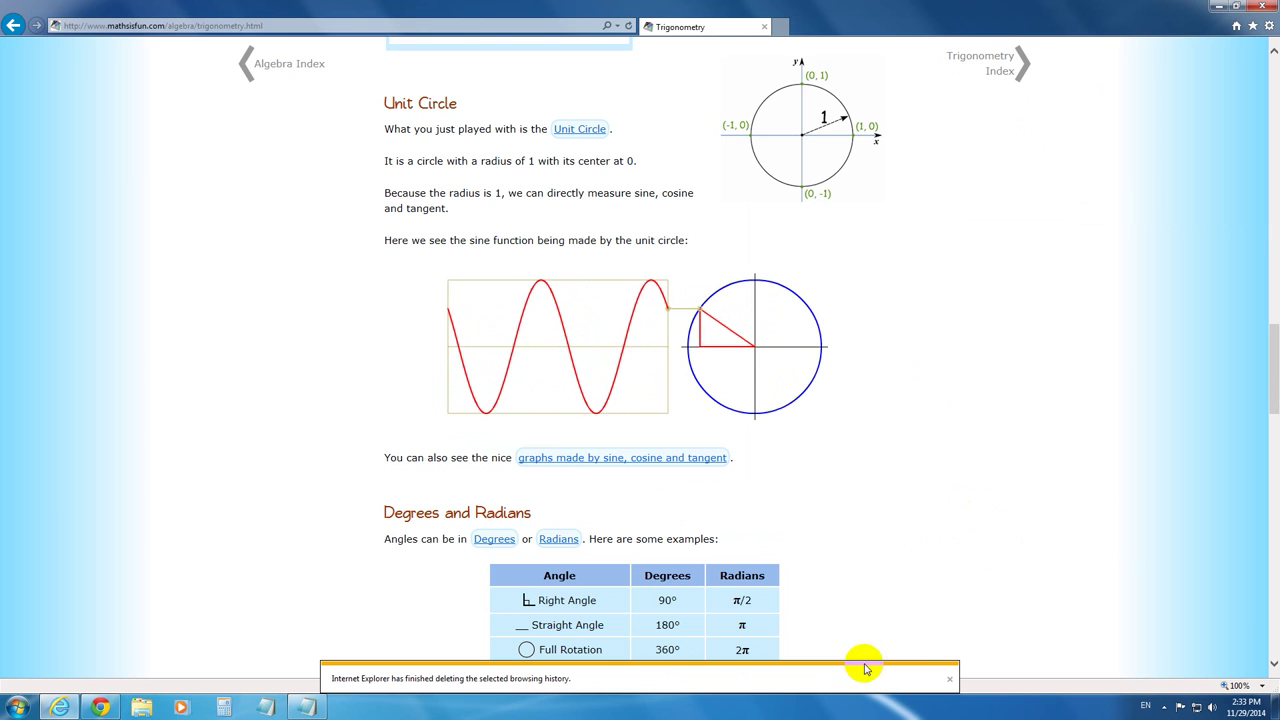
Step: Dismiss the deletion notice, reload the trigonometry page, and minimize Internet Explorer
{"action": "left_click", "coordinate": [948, 679]}
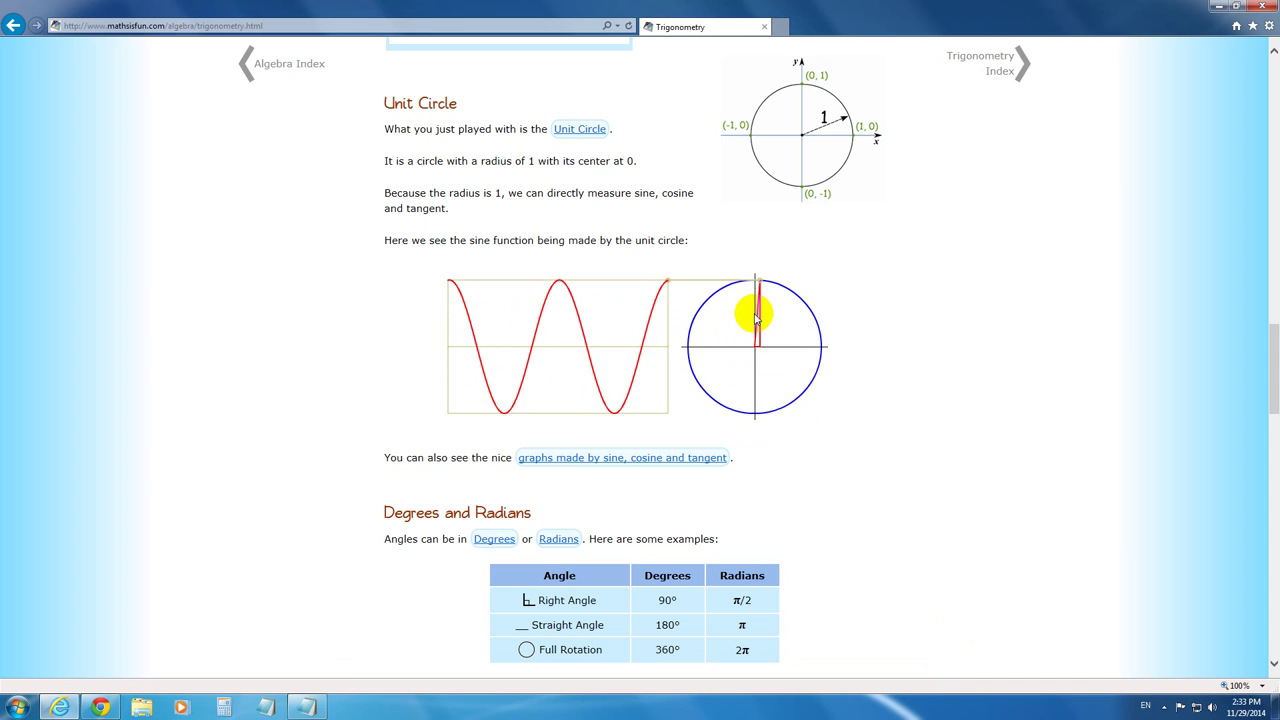
{"action": "left_click", "coordinate": [631, 27]}
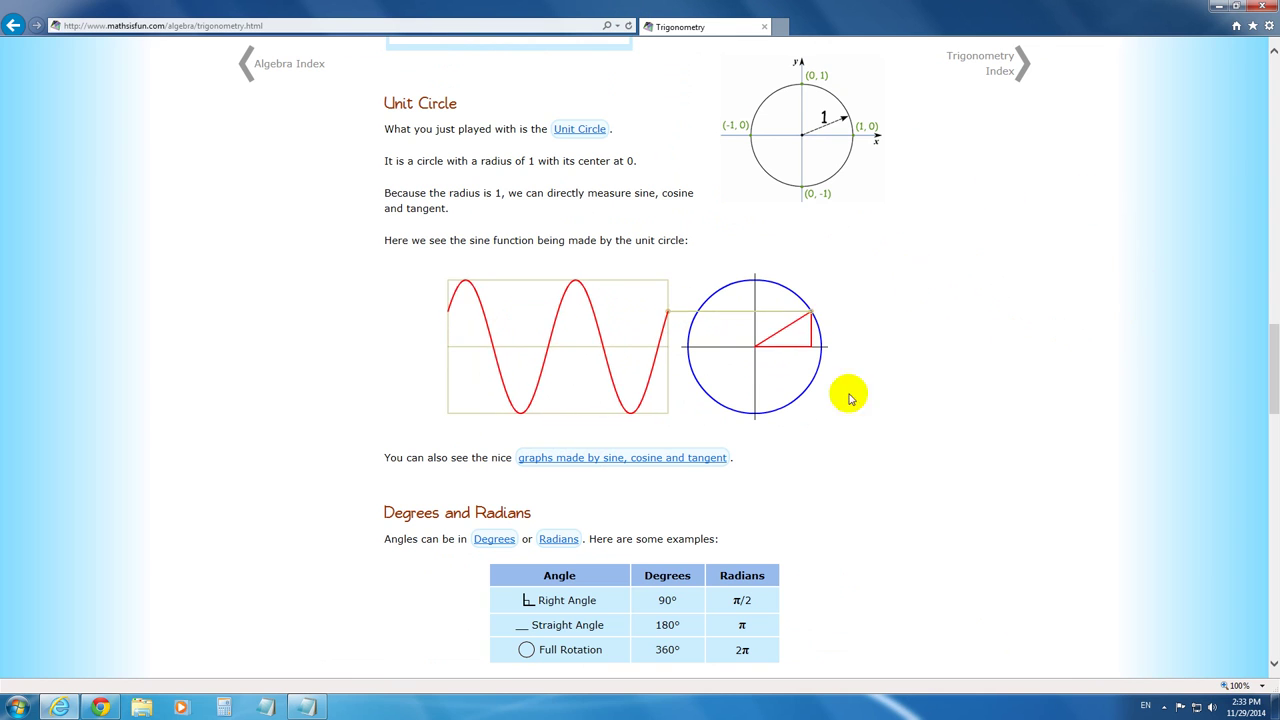
{"action": "left_click", "coordinate": [1218, 6]}
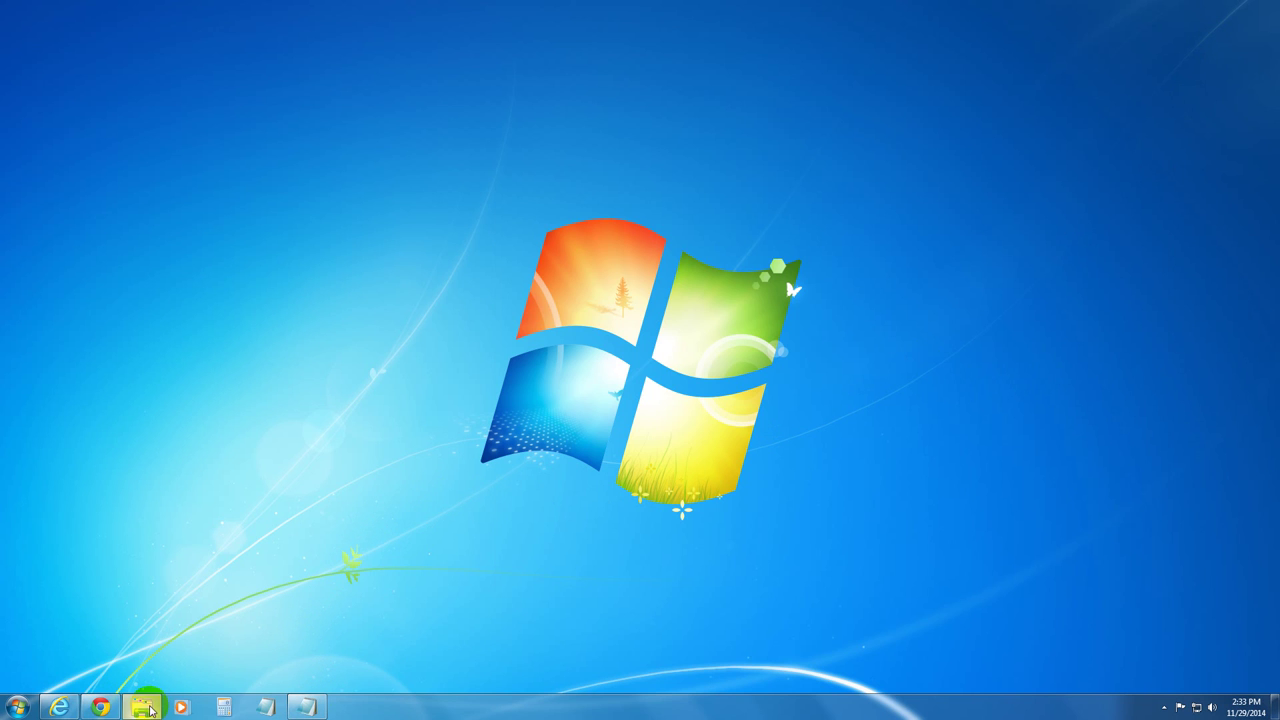
Step: Open Windows Explorer and bring up the Notepad notes listing the cache folder path
{"action": "left_click", "coordinate": [147, 708]}
{"action": "left_click", "coordinate": [305, 707]}
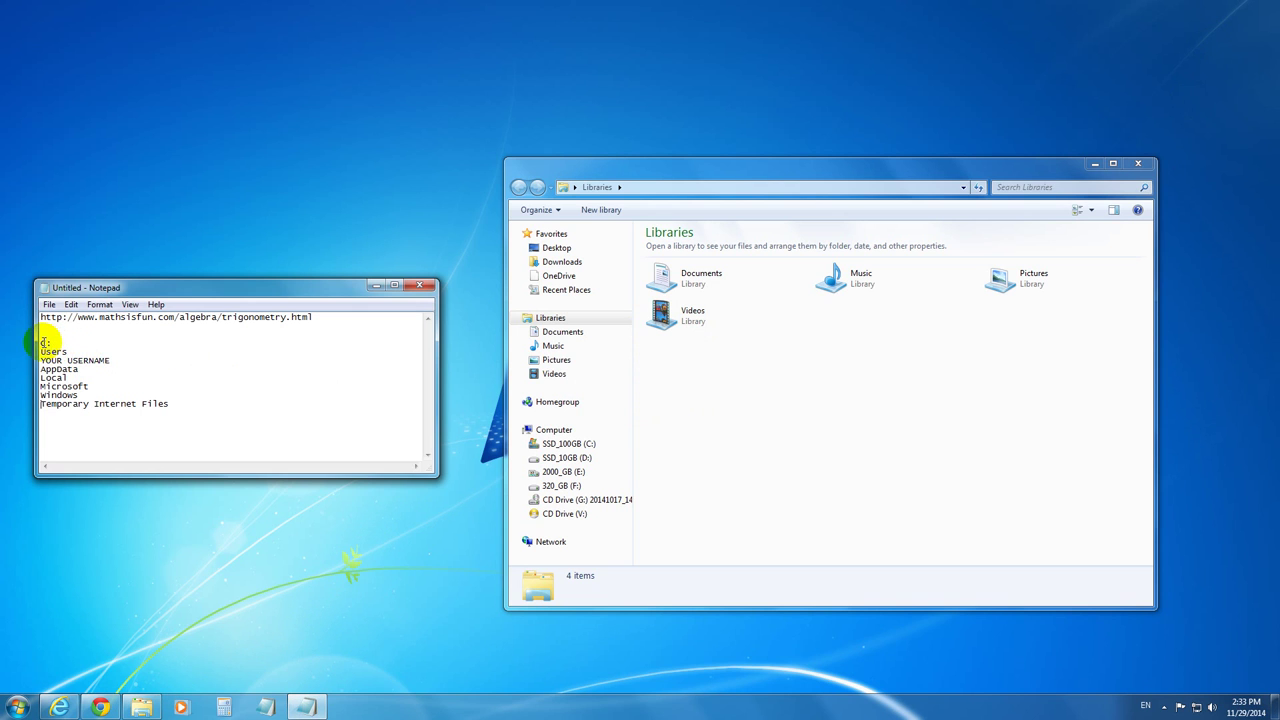
{"action": "mouse_move", "coordinate": [44, 343]}
{"action": "left_mouse_down"}
{"action": "mouse_move", "coordinate": [109, 429]}
{"action": "mouse_move", "coordinate": [143, 443]}
{"action": "left_mouse_up"}
{"action": "left_click", "coordinate": [186, 414]}
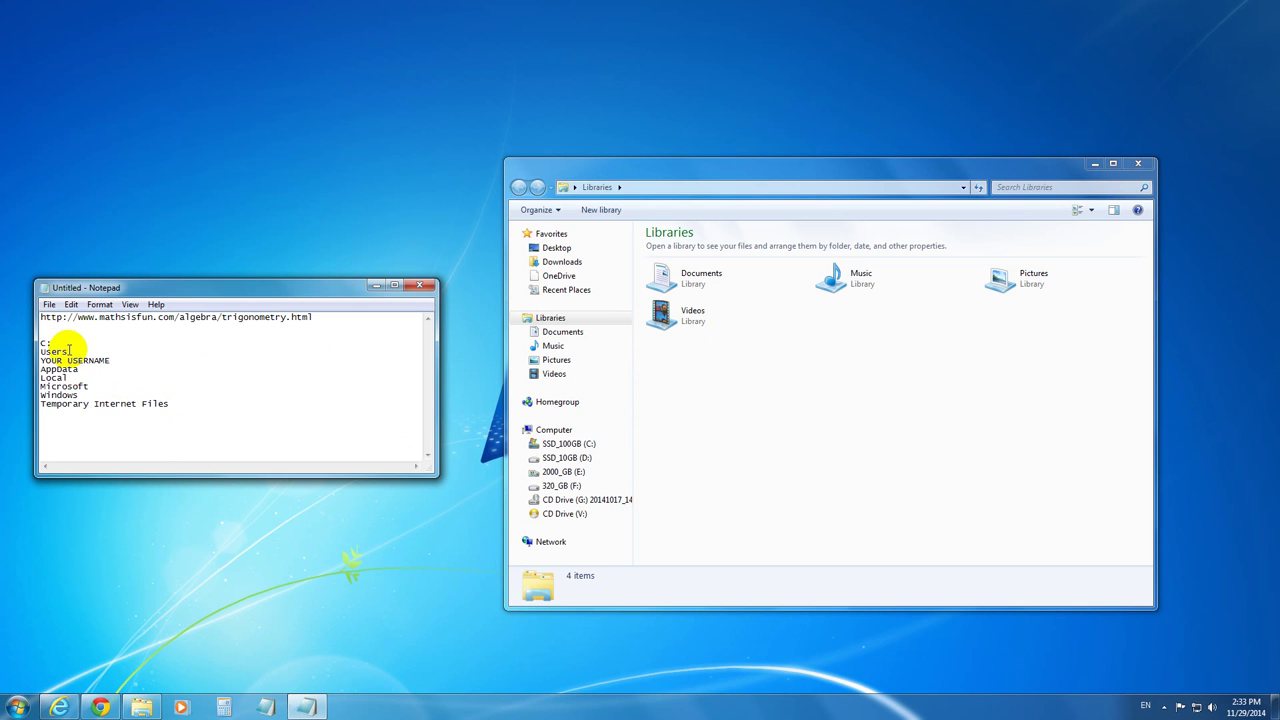
Step: Browse into C:\Users and check the current user account name
{"action": "left_click", "coordinate": [571, 445]}
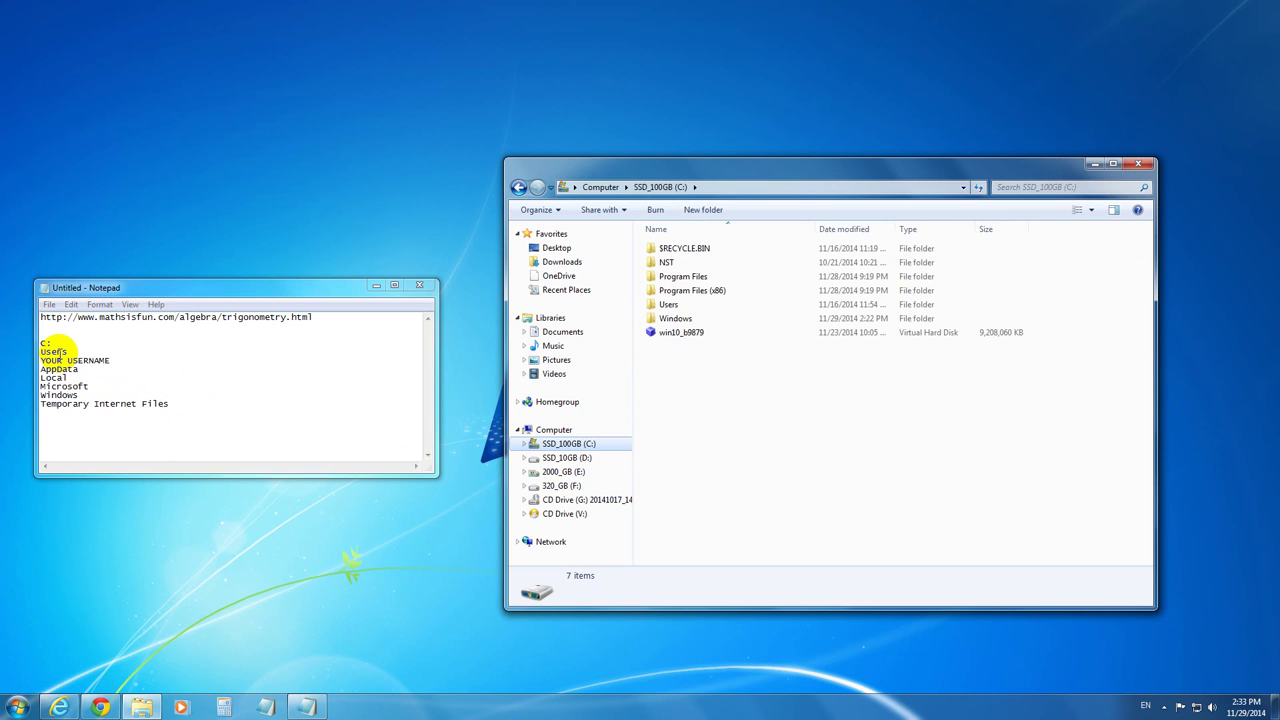
{"action": "double_click", "coordinate": [670, 305]}
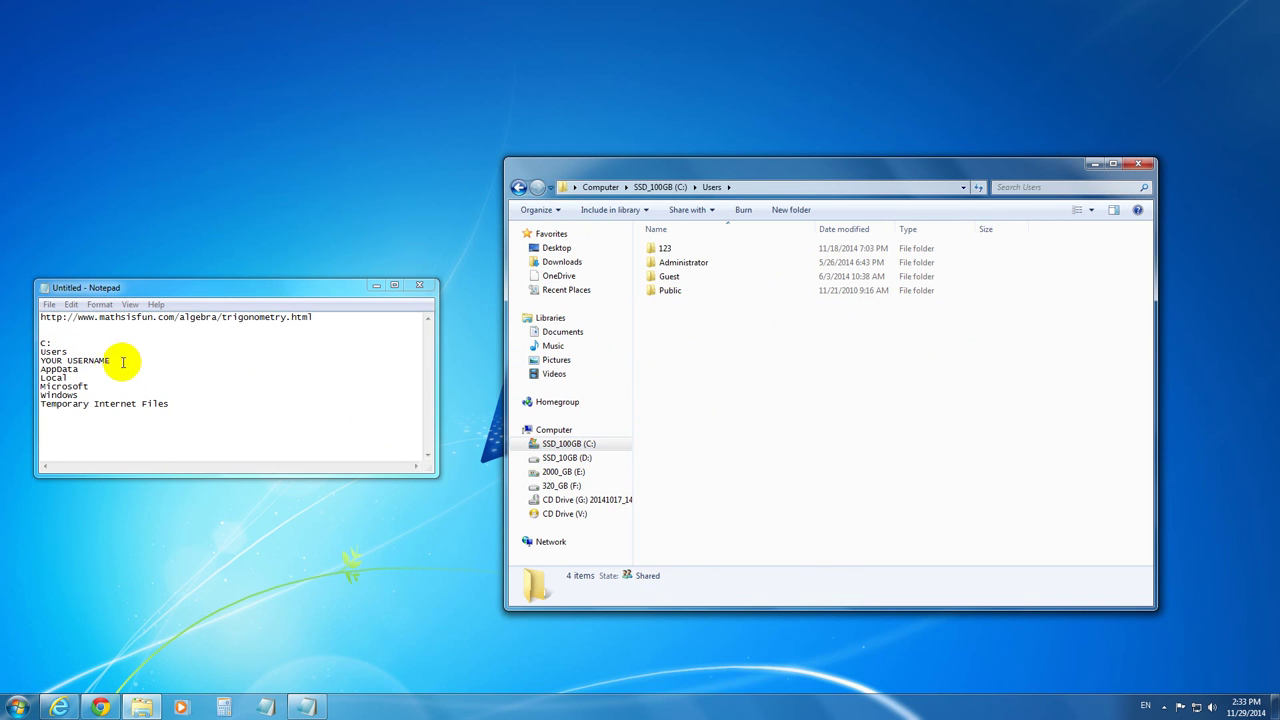
{"action": "left_click_drag", "start_coordinate": [108, 360], "coordinate": [32, 360]}
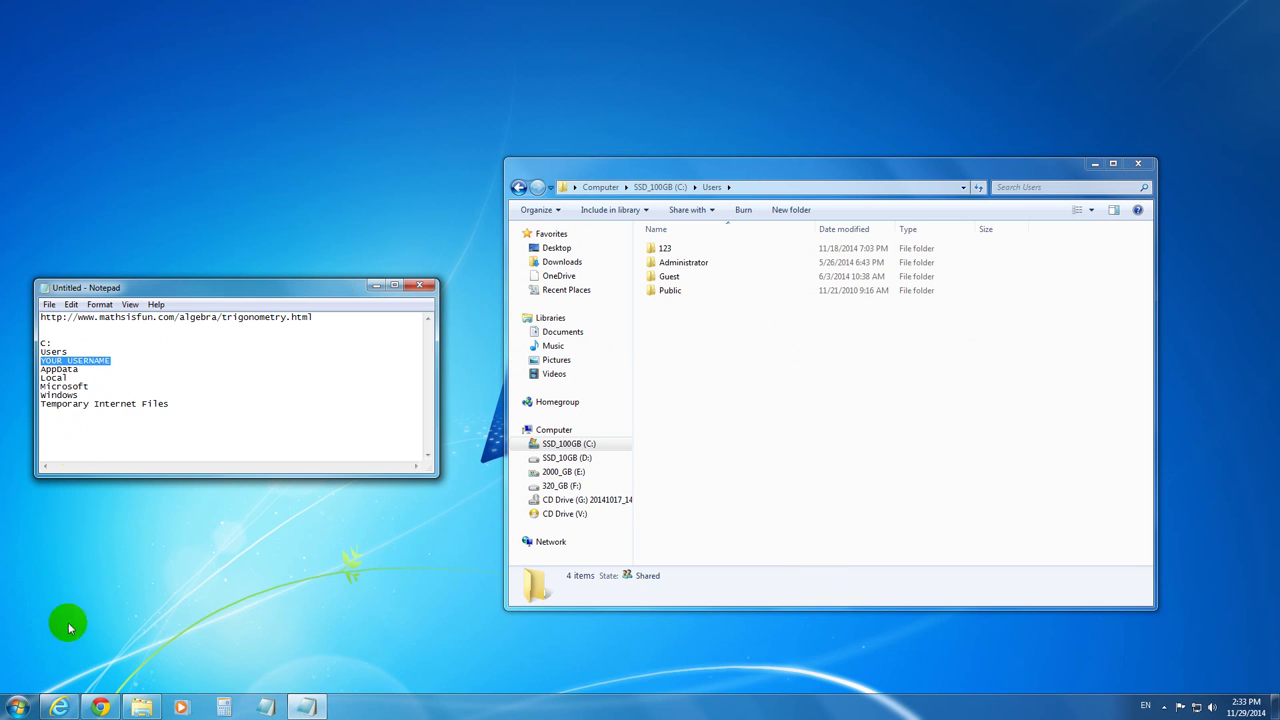
{"action": "left_click", "coordinate": [16, 708]}
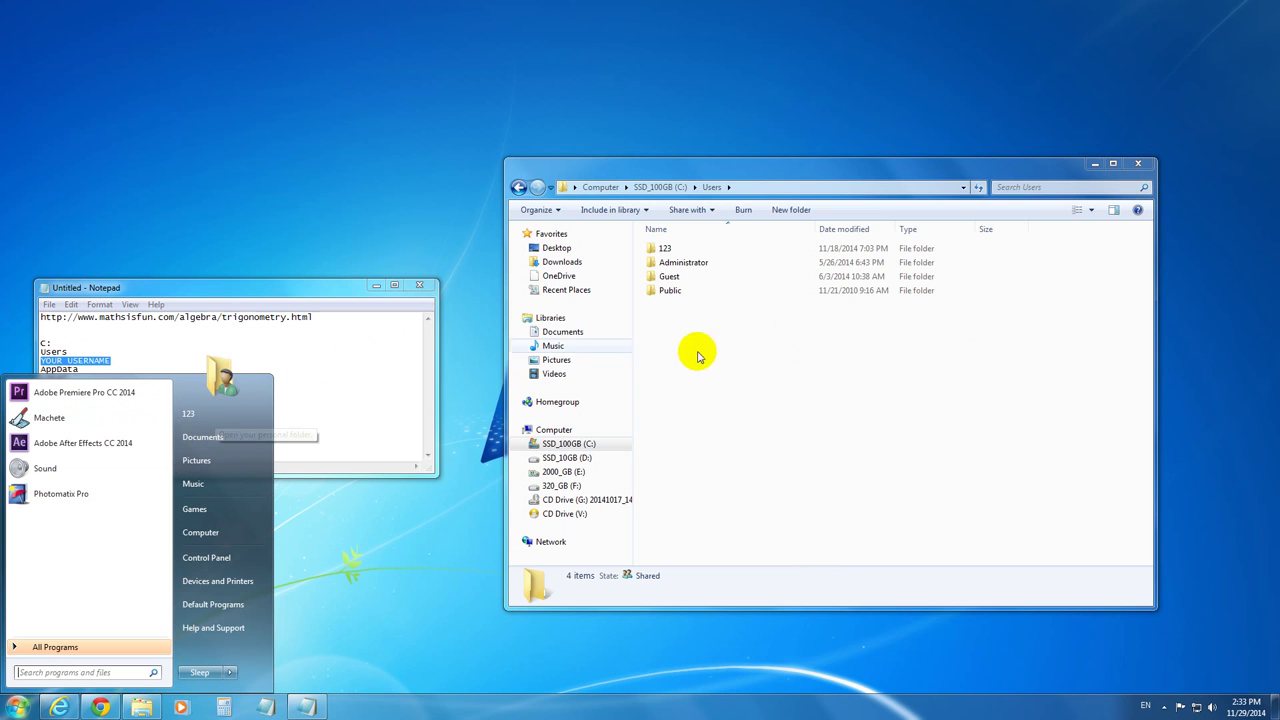
Step: Open the 123 user folder, noting AppData is missing, and show Explorer's menu bar
{"action": "left_click", "coordinate": [770, 362]}
{"action": "double_click", "coordinate": [664, 248]}
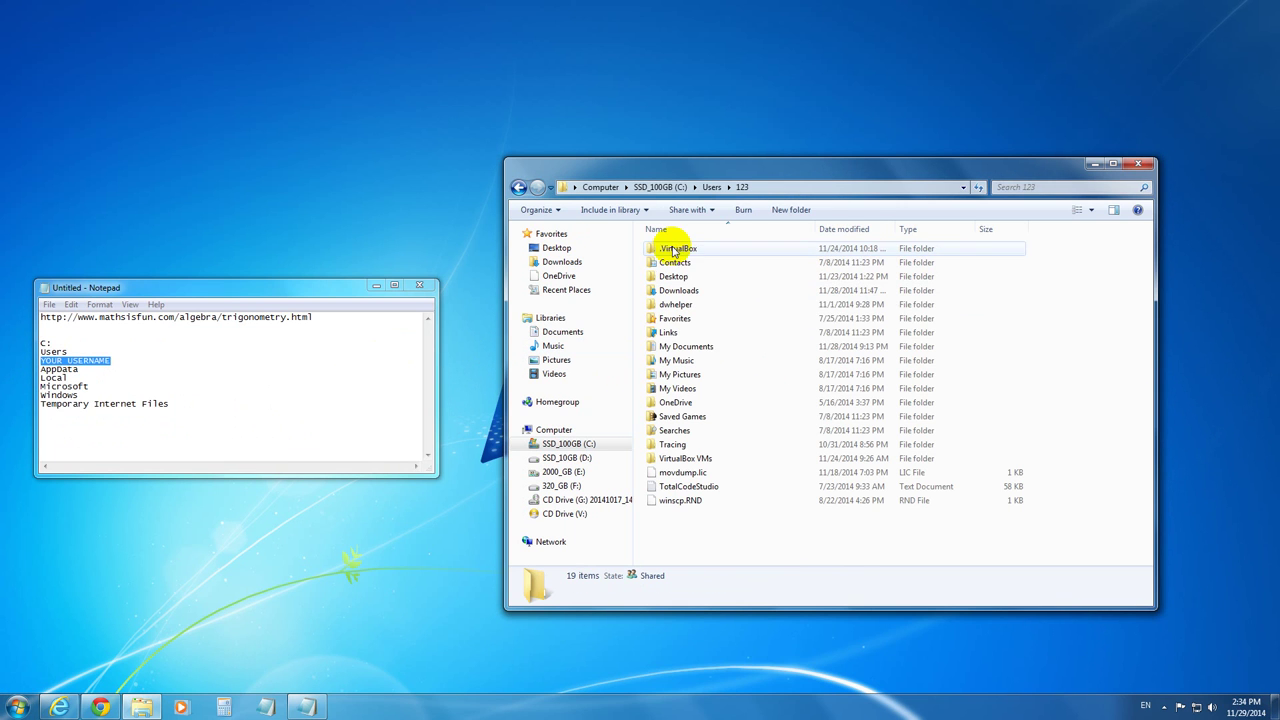
{"action": "double_click", "coordinate": [60, 369]}
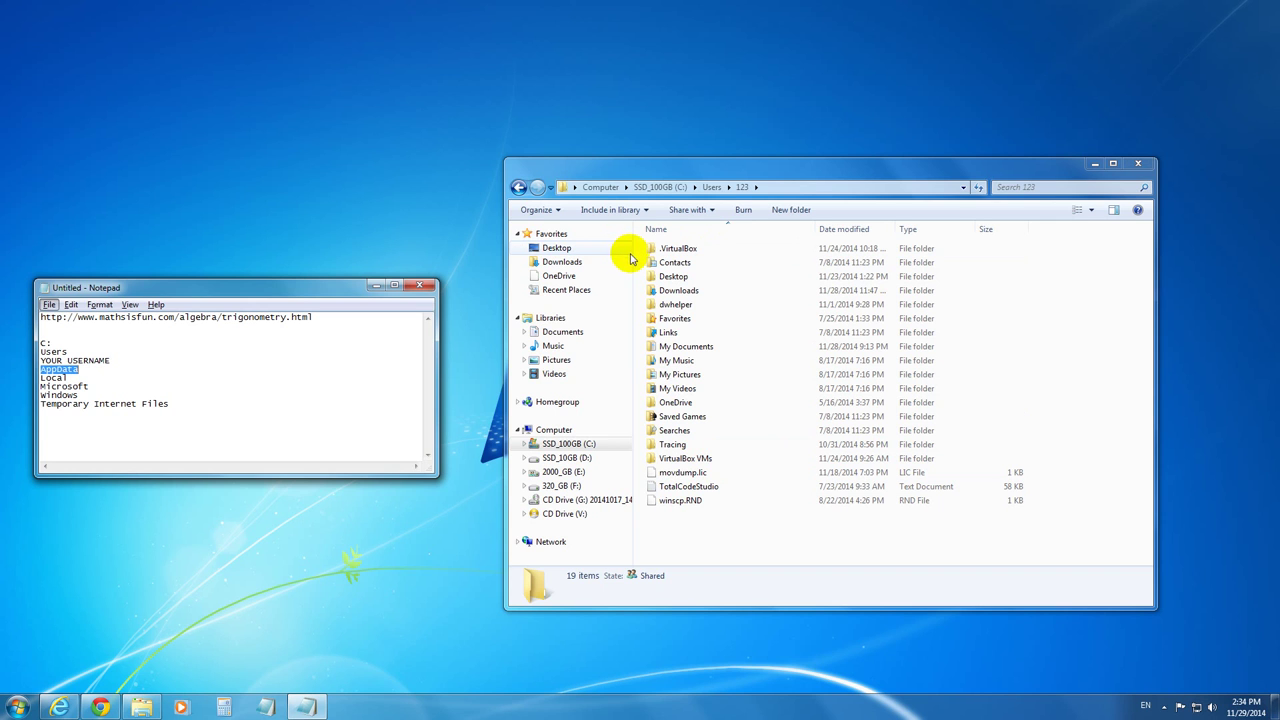
{"action": "left_click", "coordinate": [640, 163]}
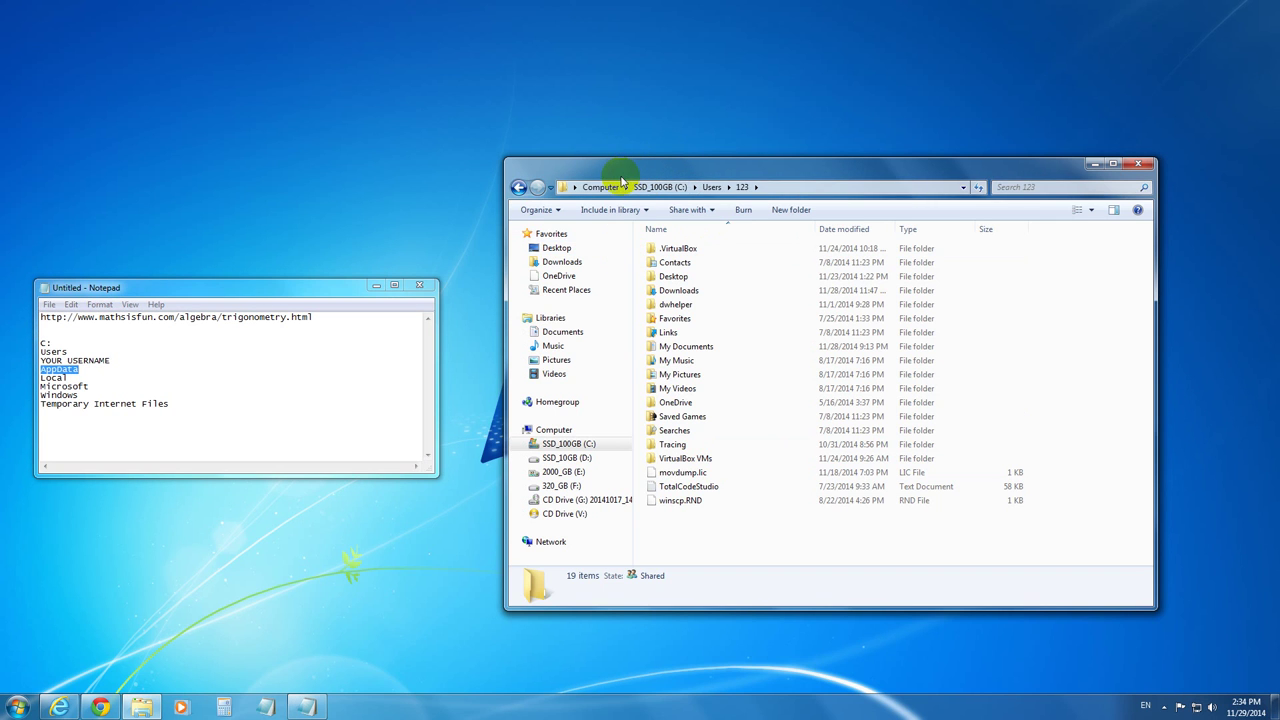
{"action": "key", "text": "alt"}
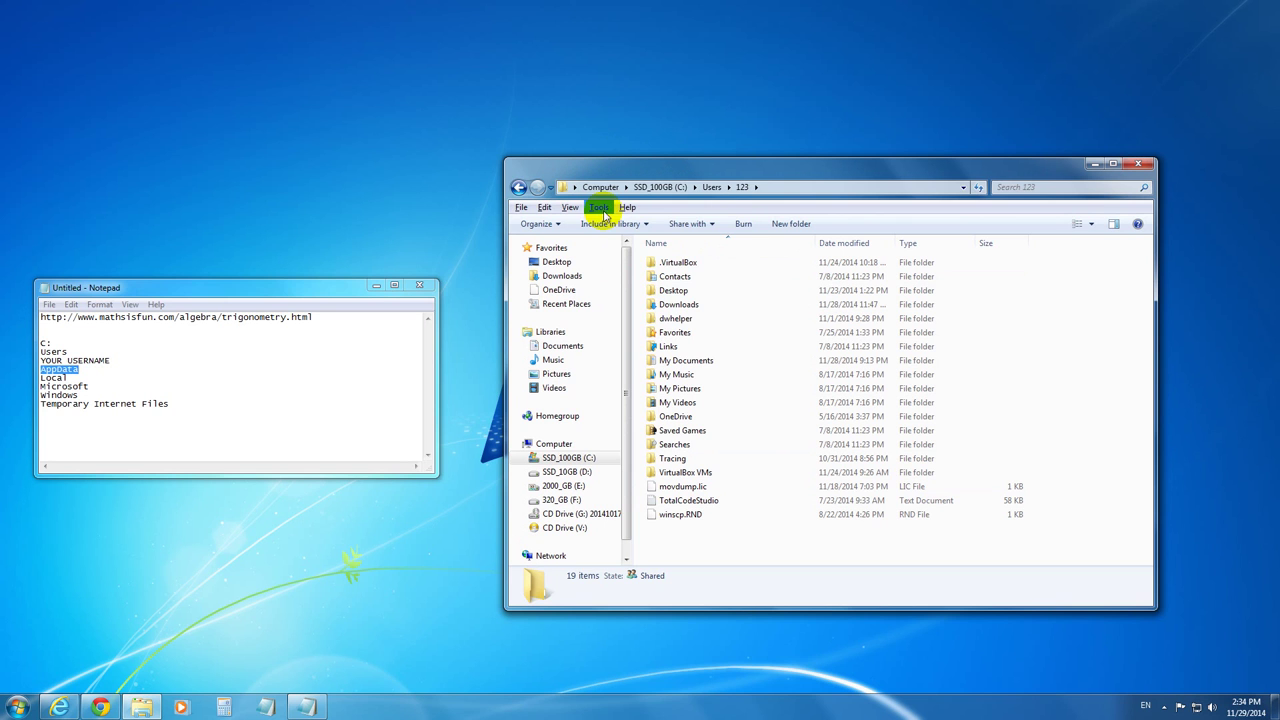
Step: In Folder Options, show hidden files, protected system files and known file extensions
{"action": "left_click", "coordinate": [600, 208]}
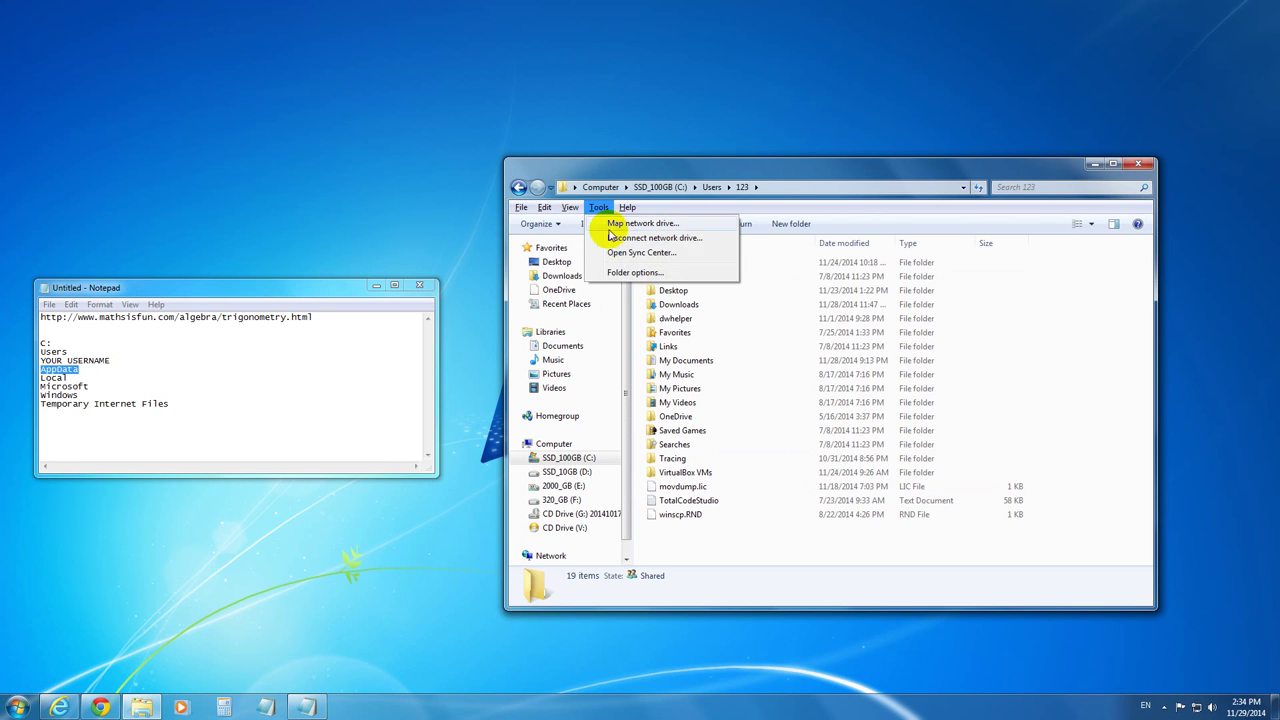
{"action": "left_click", "coordinate": [663, 274]}
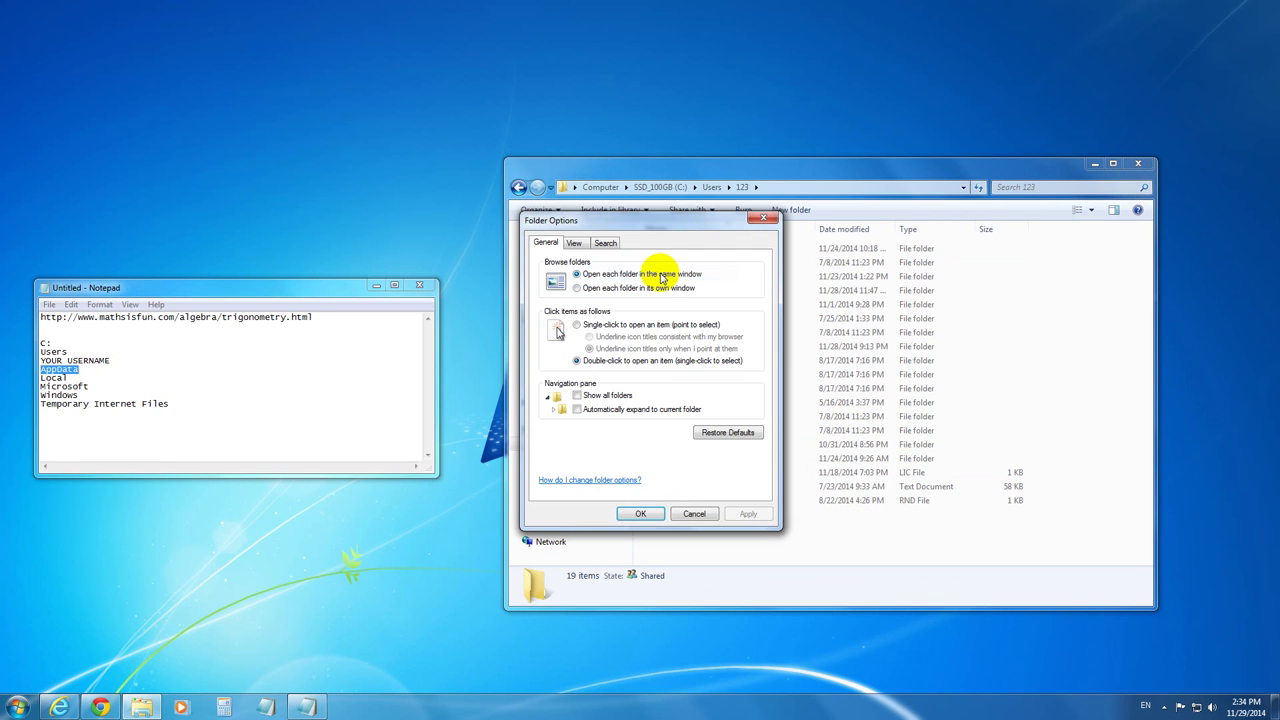
{"action": "left_click", "coordinate": [575, 243]}
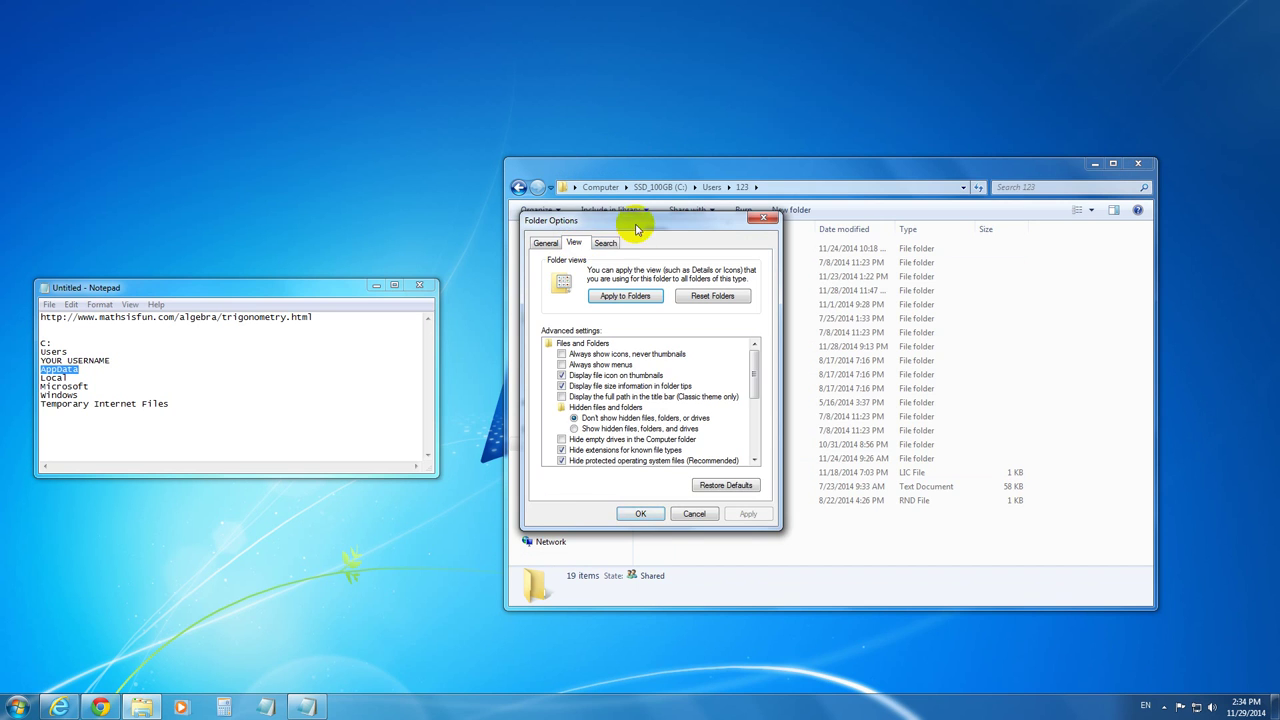
{"action": "mouse_move", "coordinate": [640, 211]}
{"action": "left_mouse_down"}
{"action": "mouse_move", "coordinate": [968, 98]}
{"action": "mouse_move", "coordinate": [968, 83]}
{"action": "left_mouse_up"}
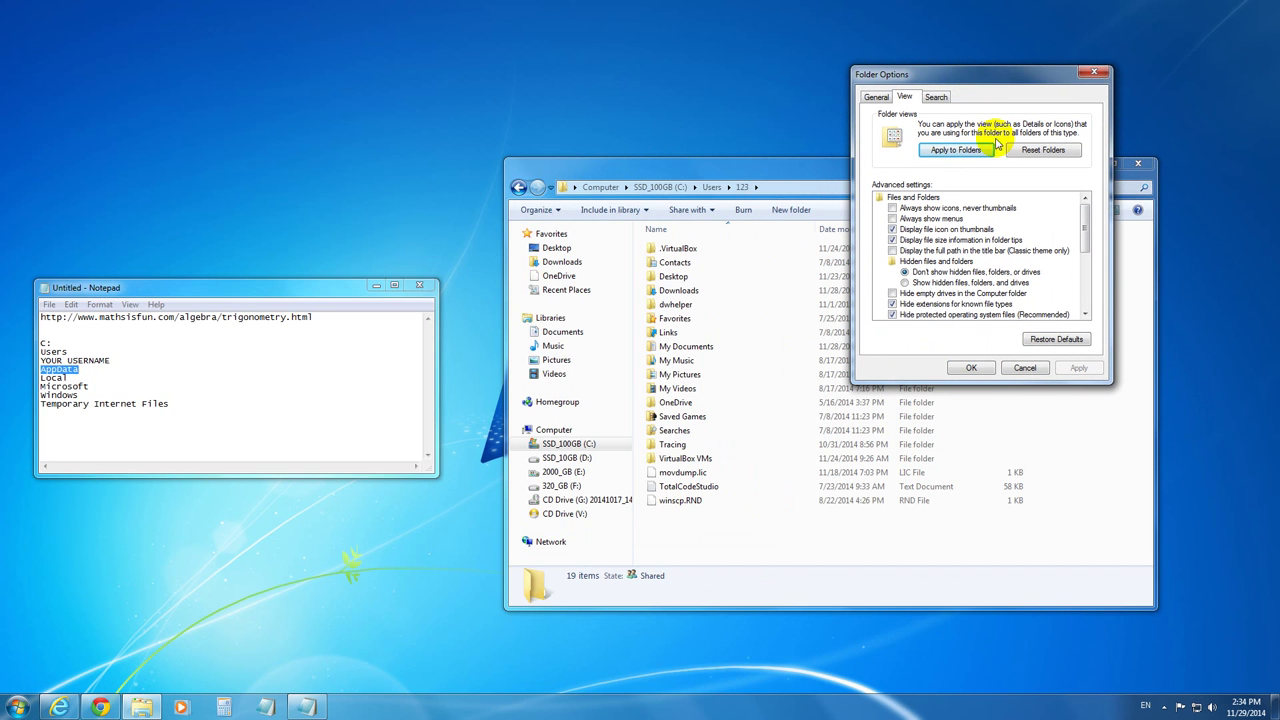
{"action": "left_click_drag", "start_coordinate": [1087, 220], "coordinate": [1086, 243]}
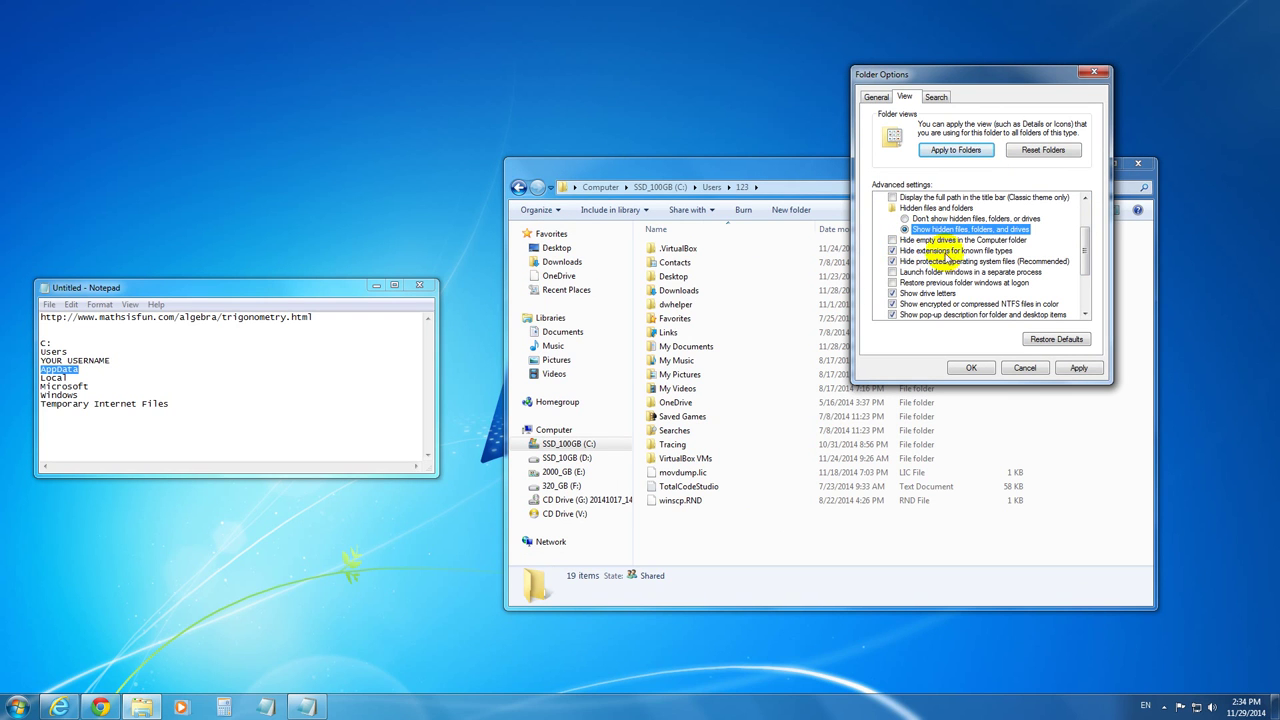
{"action": "left_click", "coordinate": [921, 251]}
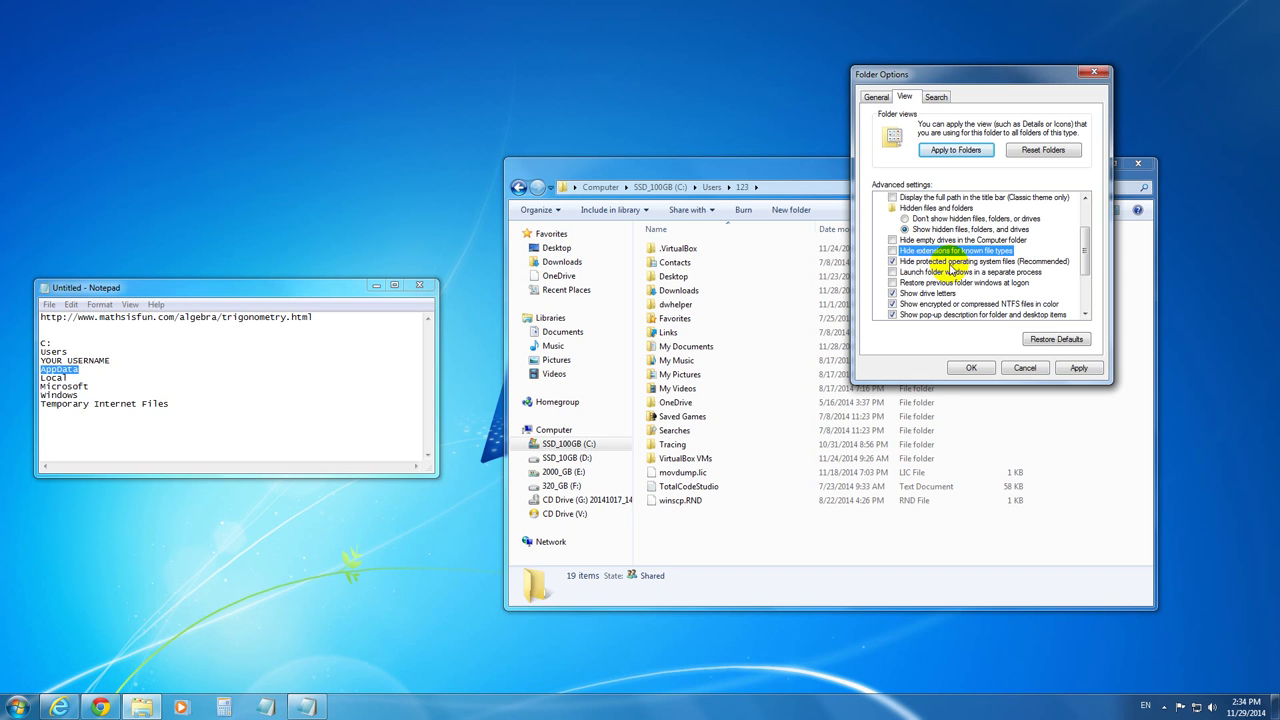
{"action": "left_click", "coordinate": [929, 262]}
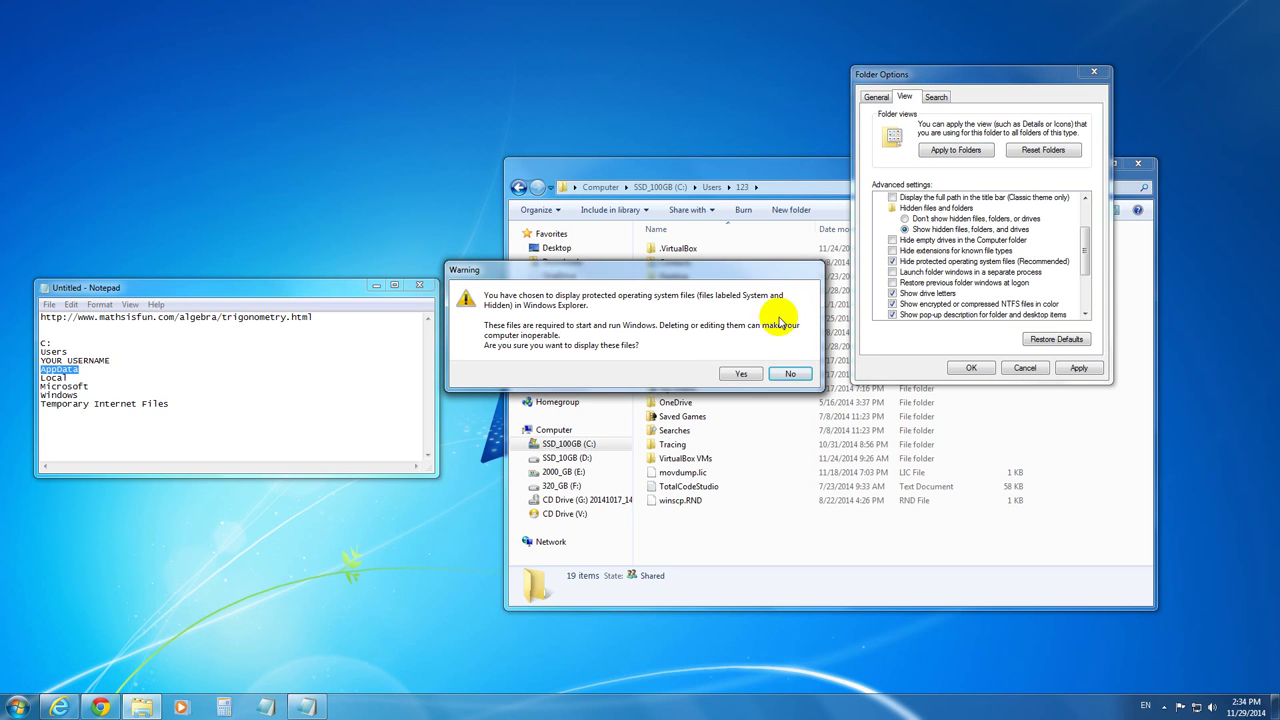
{"action": "left_click", "coordinate": [741, 375]}
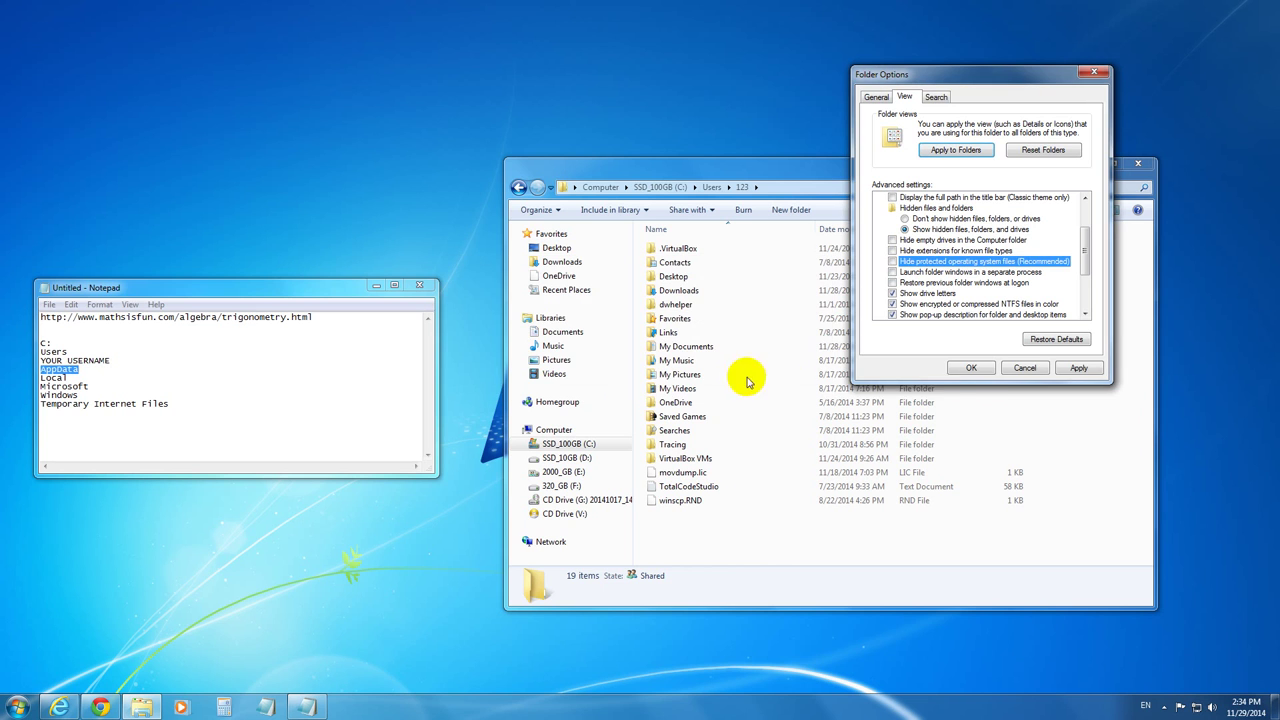
{"action": "left_click", "coordinate": [968, 370]}
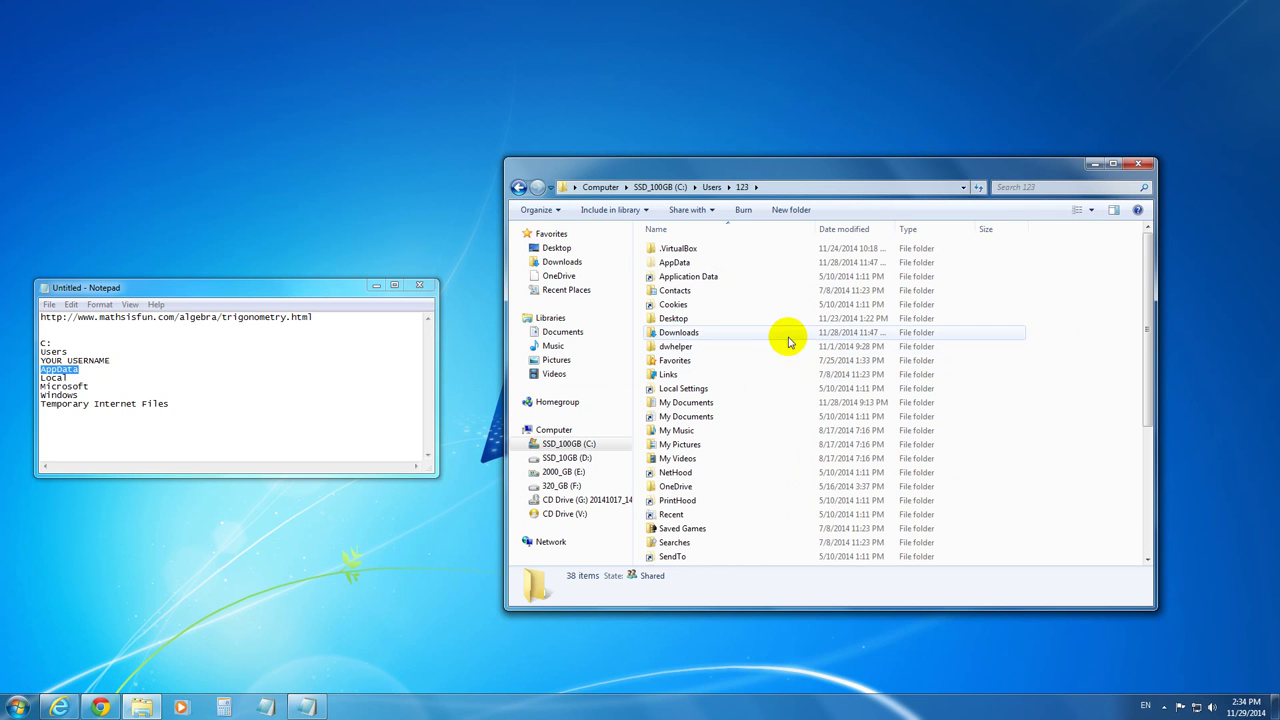
Step: Navigate from the 123 folder into AppData\Local\Microsoft
{"action": "left_click", "coordinate": [694, 263]}
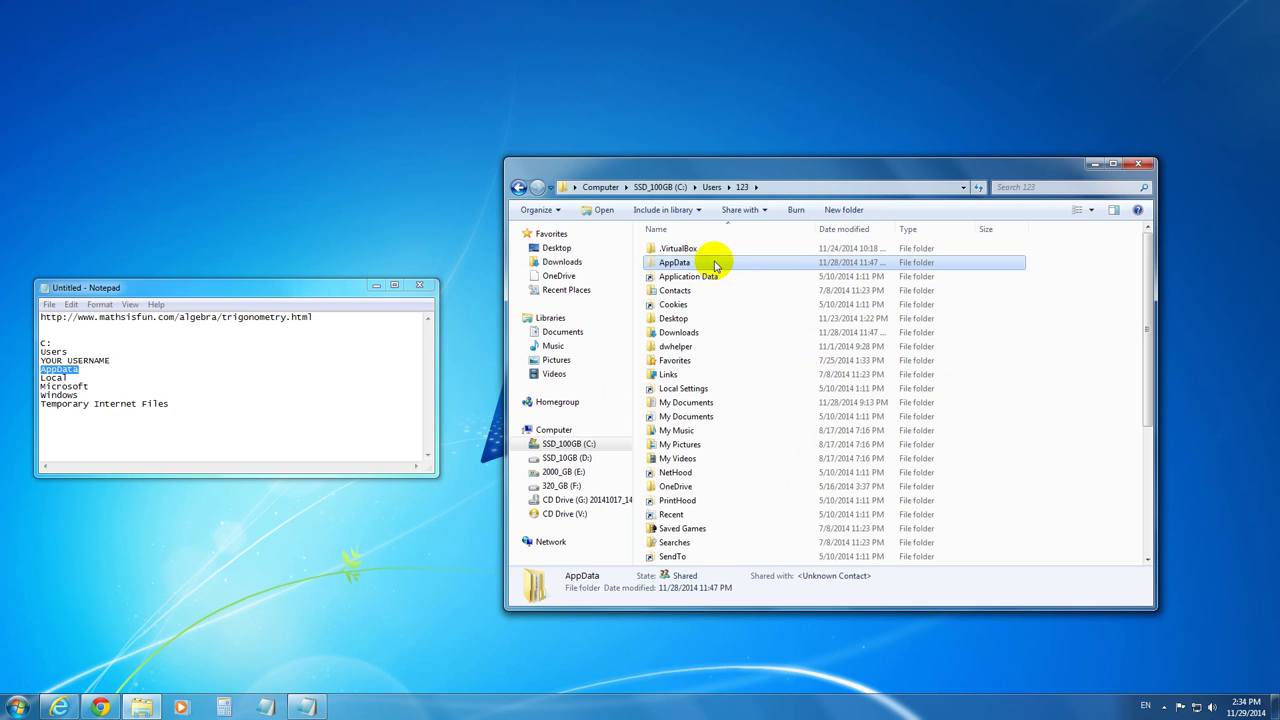
{"action": "double_click", "coordinate": [686, 263]}
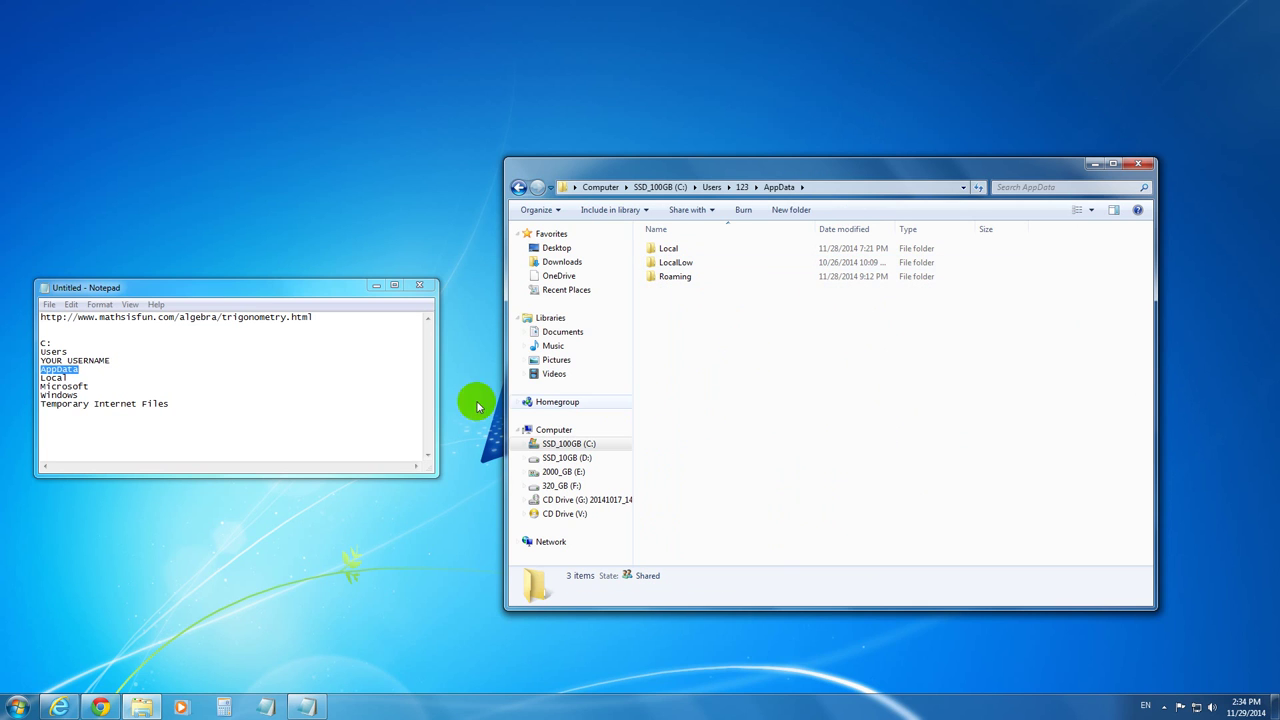
{"action": "double_click", "coordinate": [53, 378]}
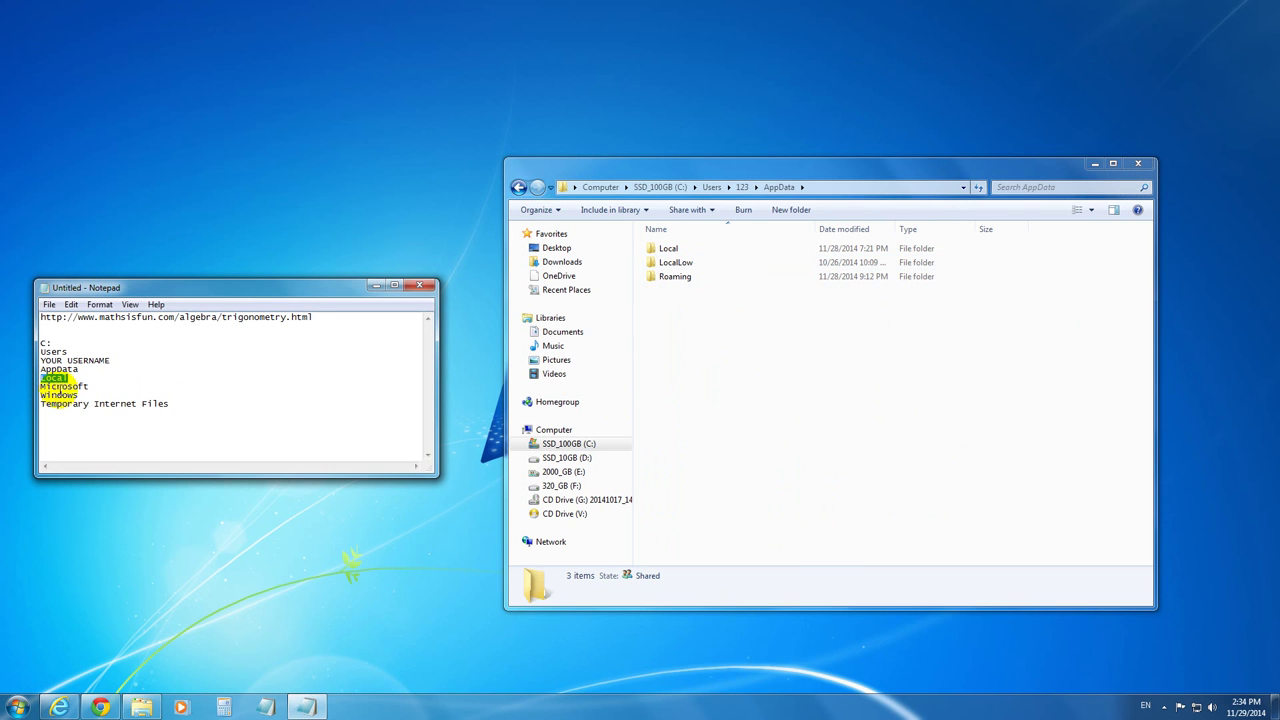
{"action": "double_click", "coordinate": [62, 386]}
{"action": "double_click", "coordinate": [670, 250]}
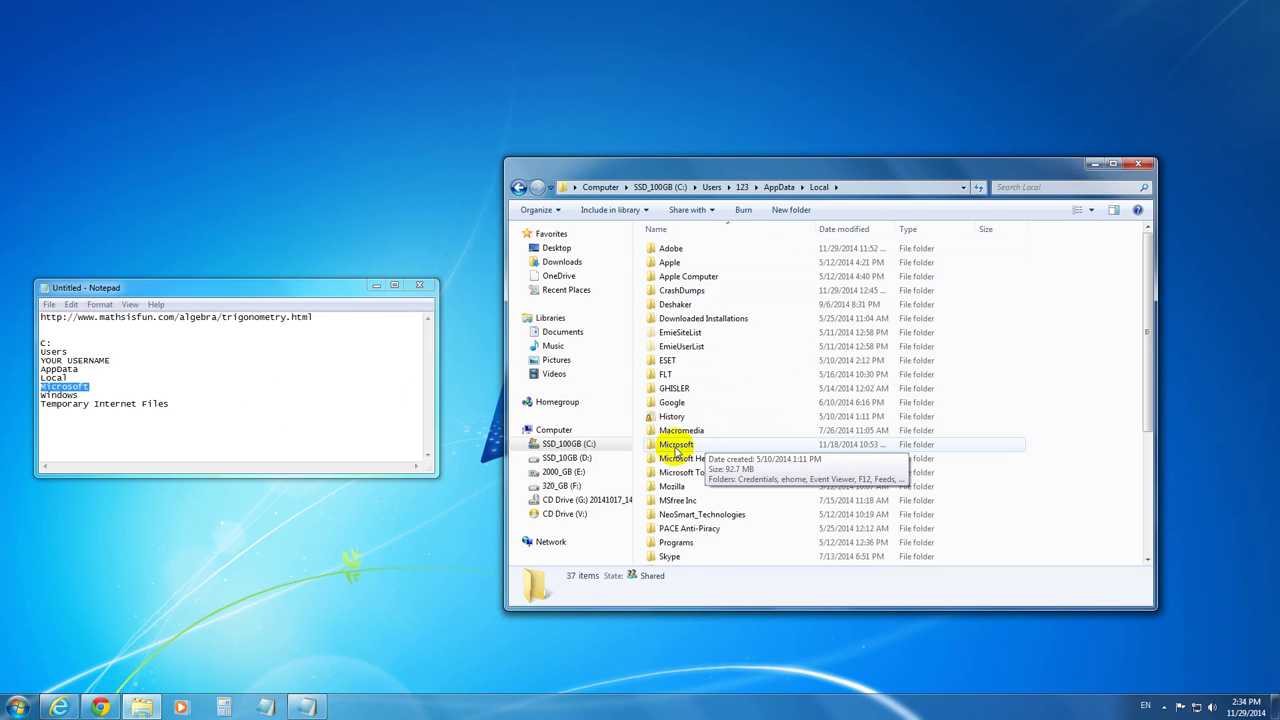
{"action": "left_click", "coordinate": [675, 447]}
{"action": "double_click", "coordinate": [675, 447]}
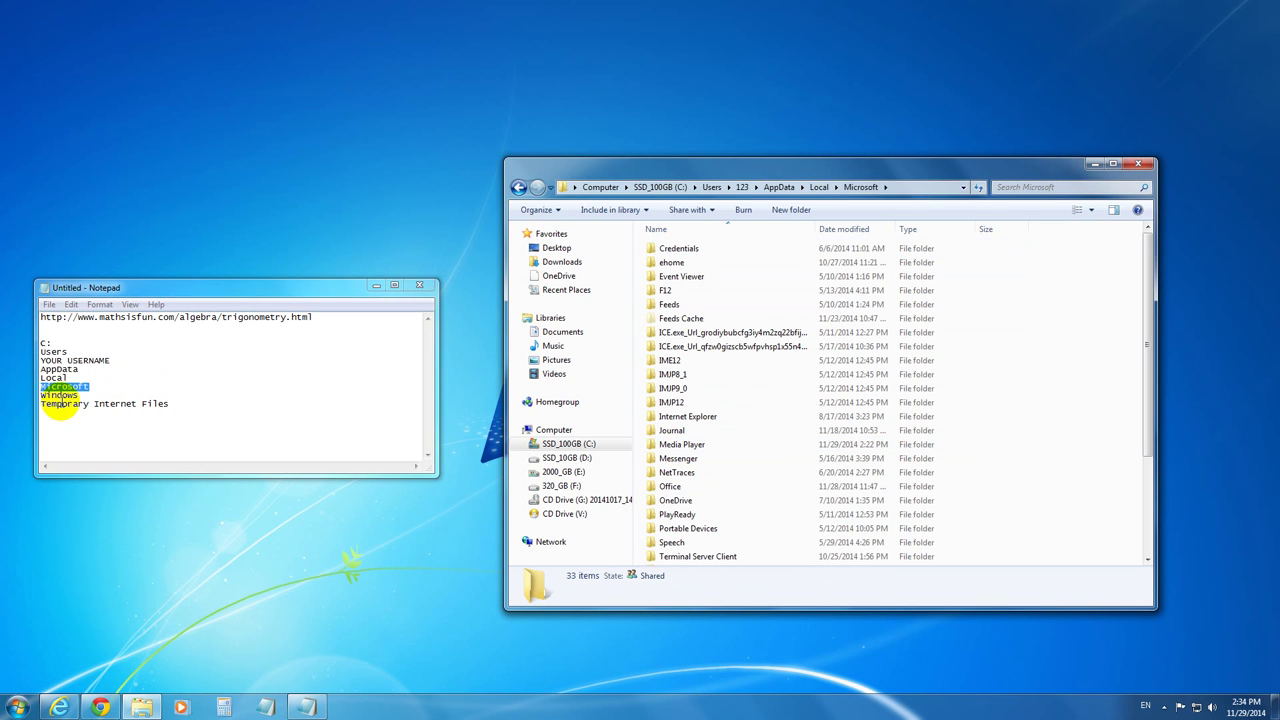
Step: Continue into Windows\Temporary Internet Files
{"action": "double_click", "coordinate": [58, 395]}
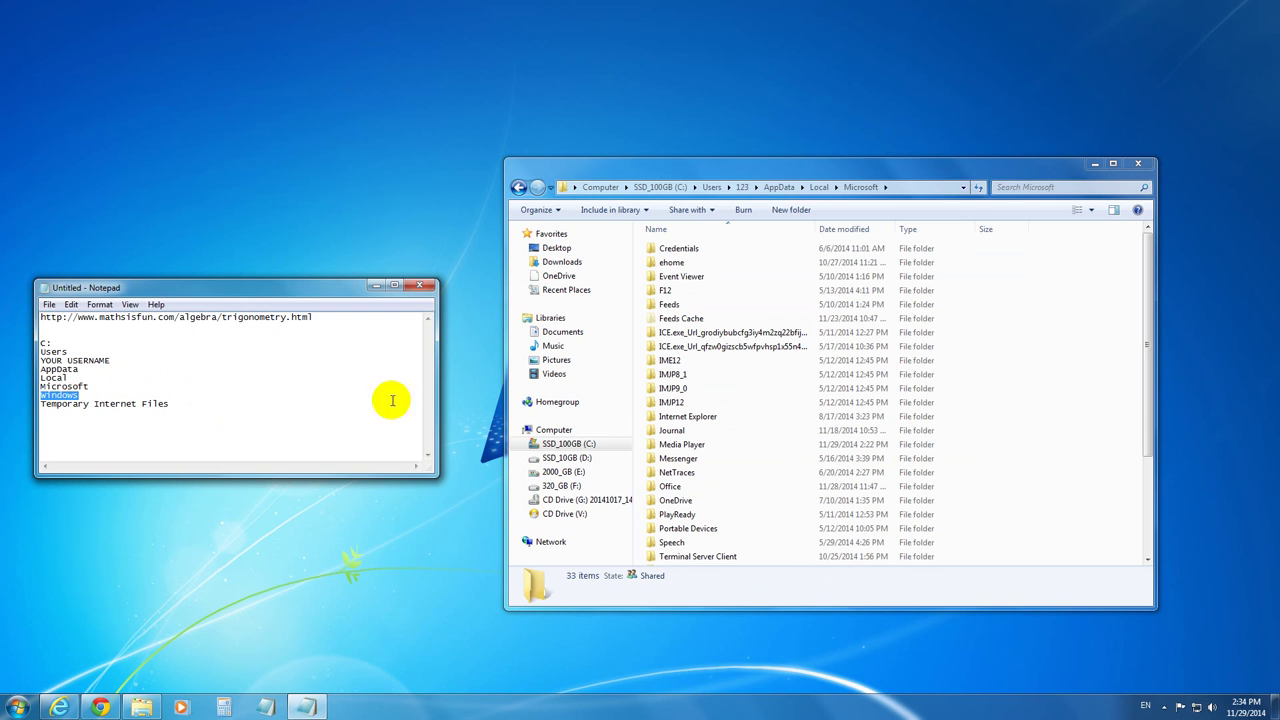
{"action": "left_click", "coordinate": [843, 432]}
{"action": "type", "text": "w"}
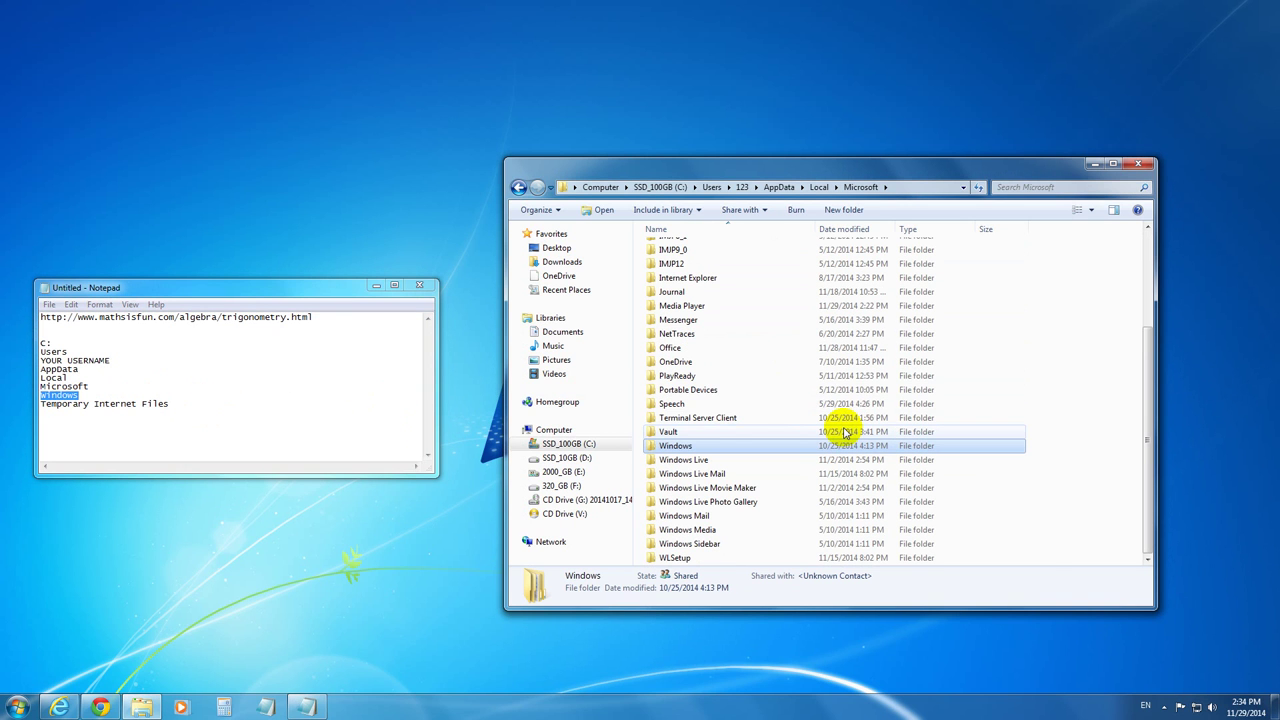
{"action": "double_click", "coordinate": [679, 447]}
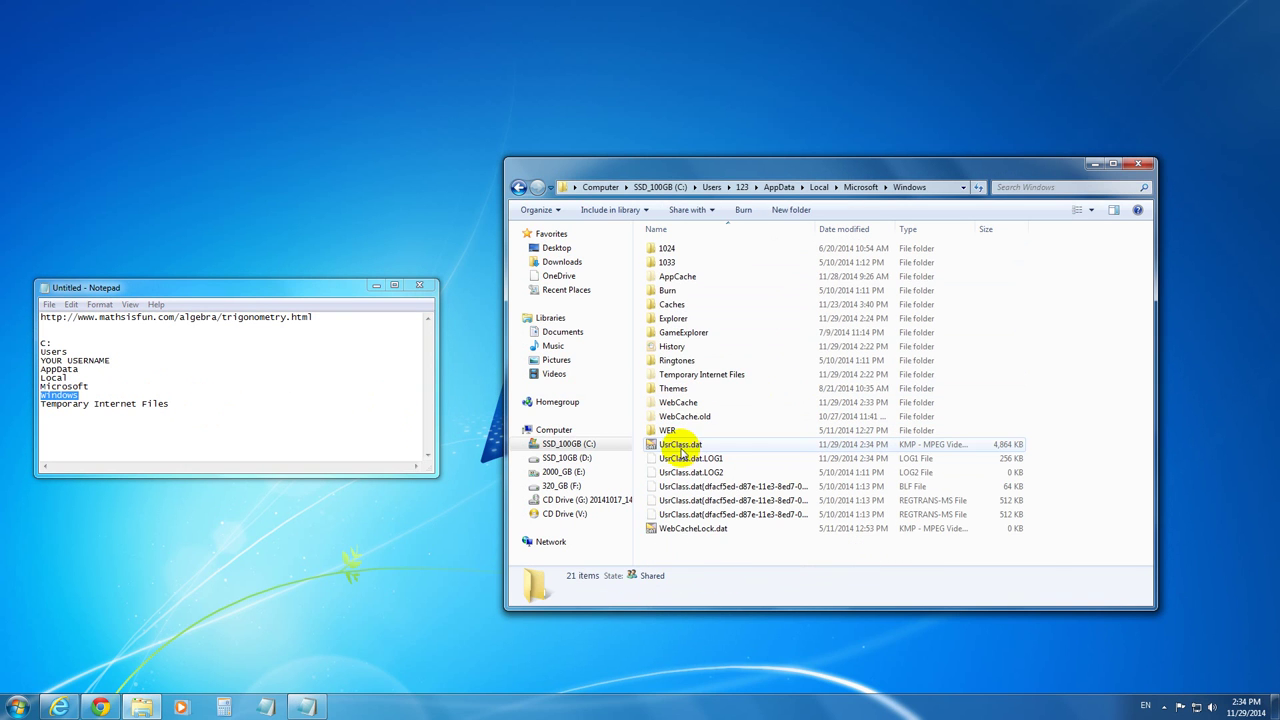
{"action": "double_click", "coordinate": [716, 378]}
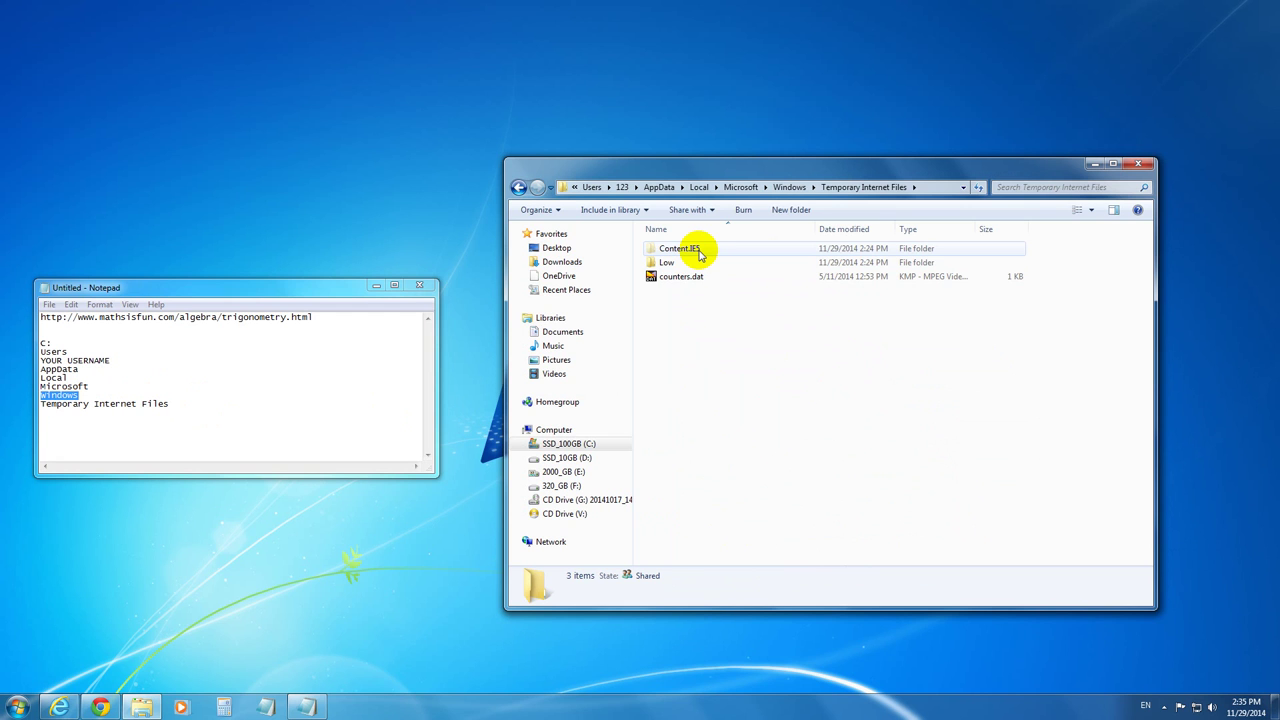
Step: Open Content.IE5 and inspect the 1Y3P4G2O cache folder in Details view sorted by type
{"action": "double_click", "coordinate": [699, 253]}
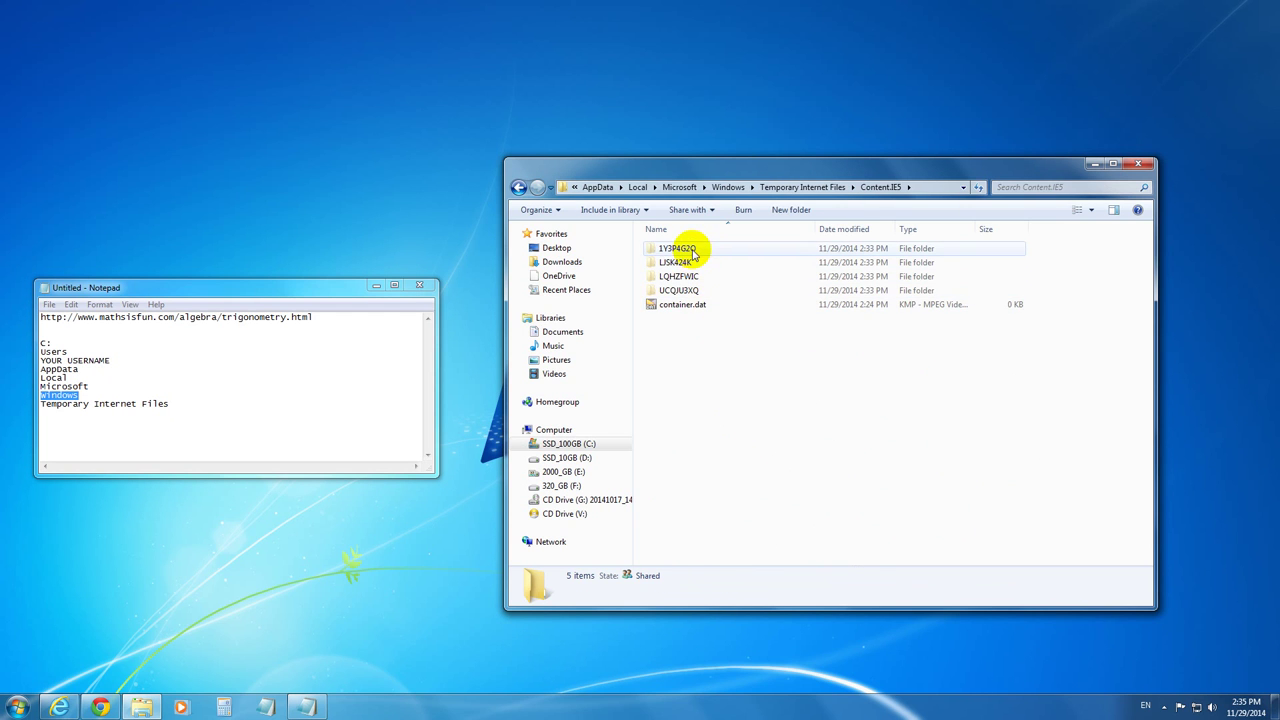
{"action": "left_click", "coordinate": [688, 248]}
{"action": "left_click", "coordinate": [703, 290], "text": "shift"}
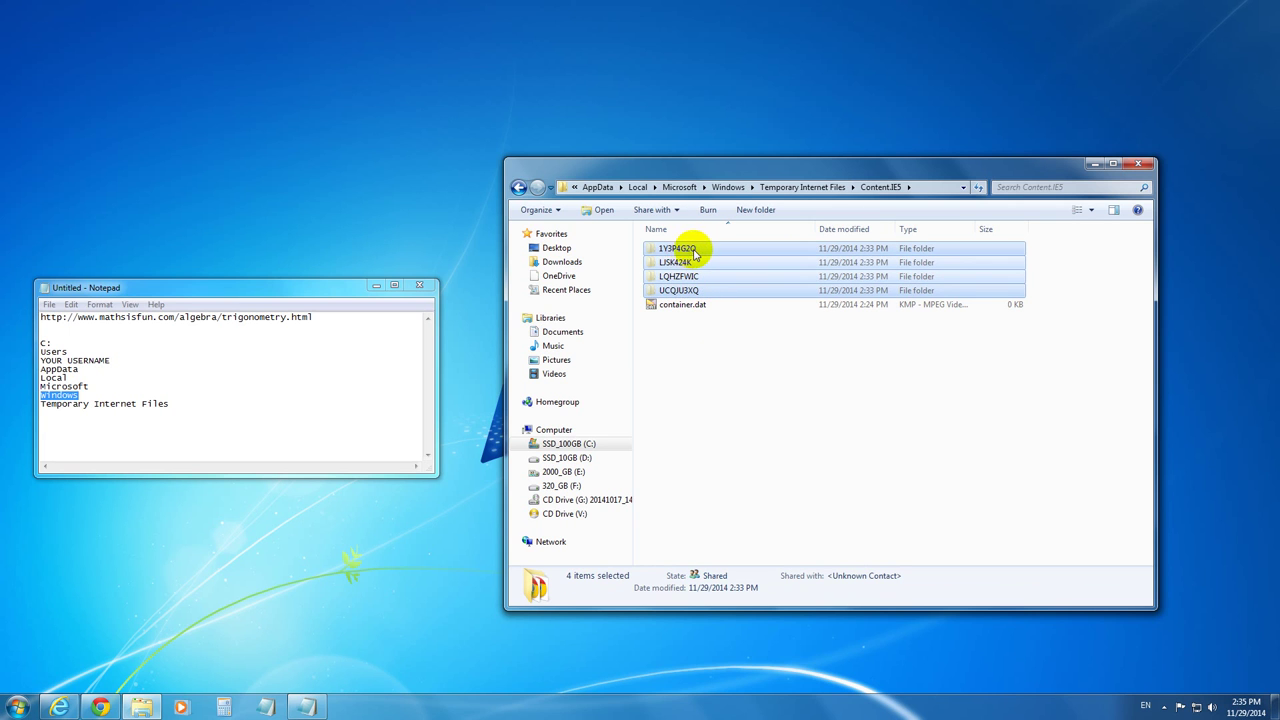
{"action": "double_click", "coordinate": [685, 248]}
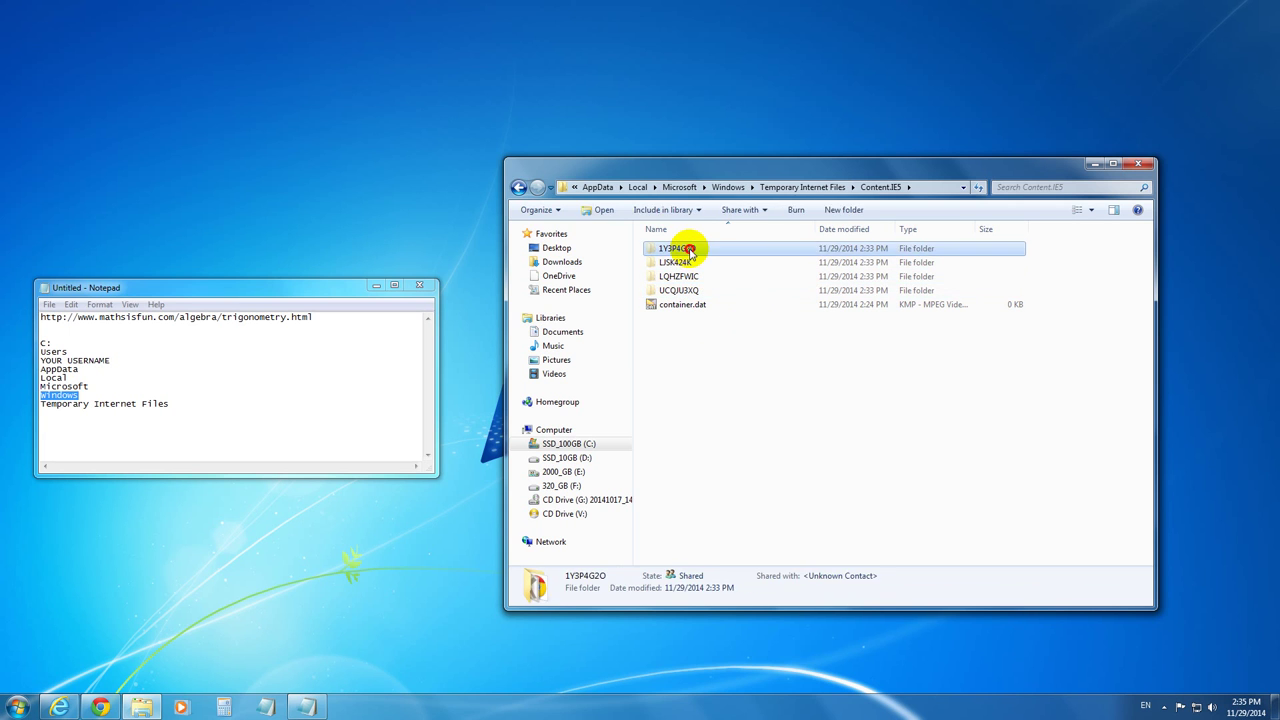
{"action": "left_click", "coordinate": [1091, 210]}
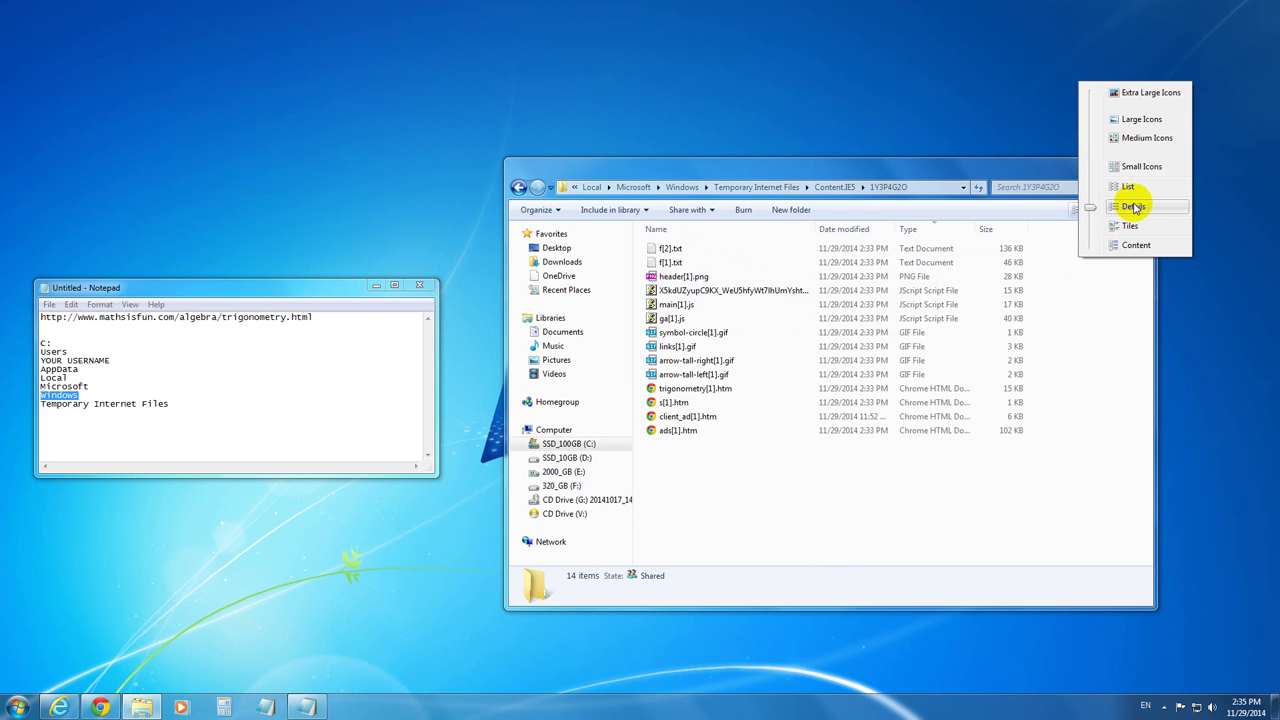
{"action": "left_click", "coordinate": [1134, 206]}
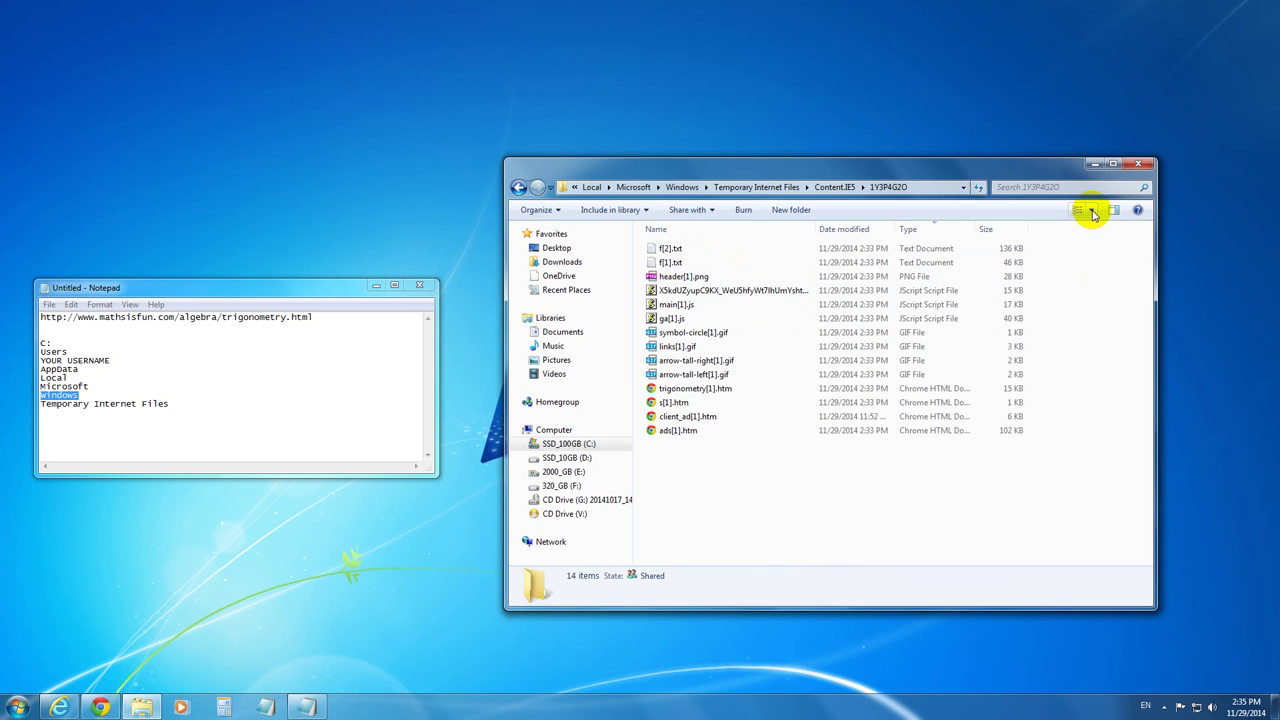
{"action": "left_click", "coordinate": [938, 232]}
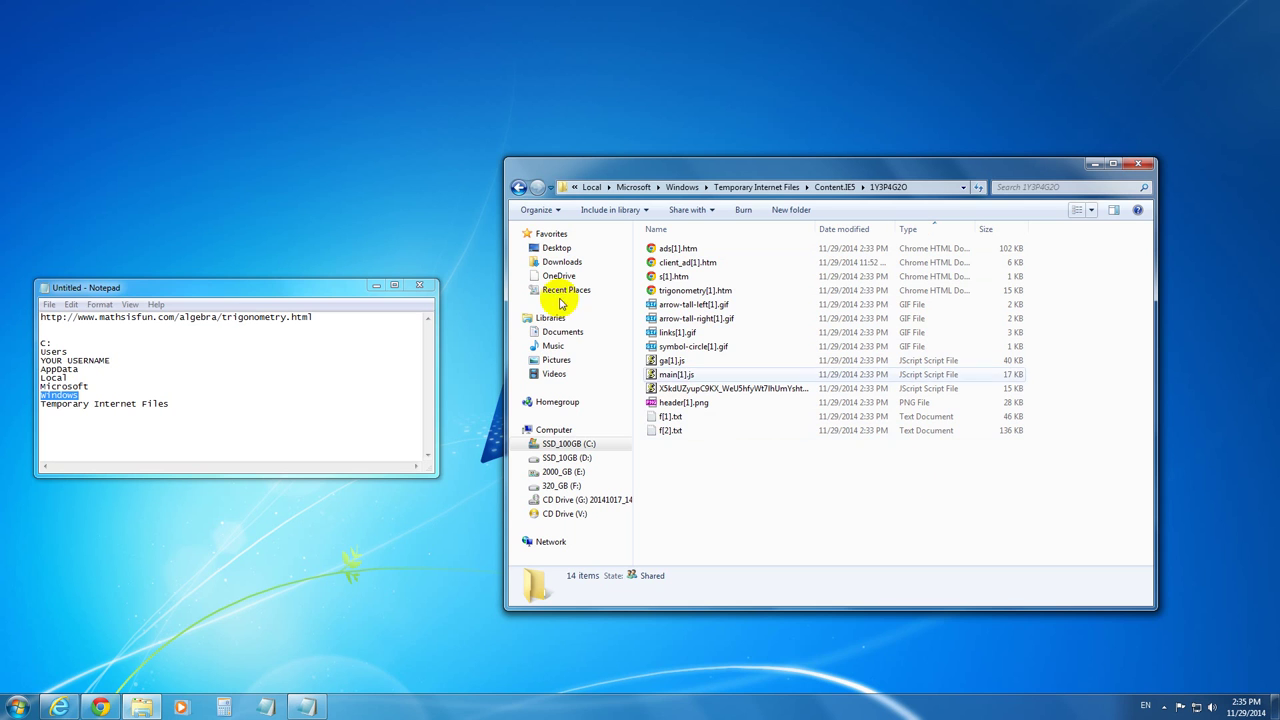
Step: Check LJSK424K and LQHZFWIC sorted by type, then open the UCQJU3XQ cache folder
{"action": "left_click", "coordinate": [520, 188]}
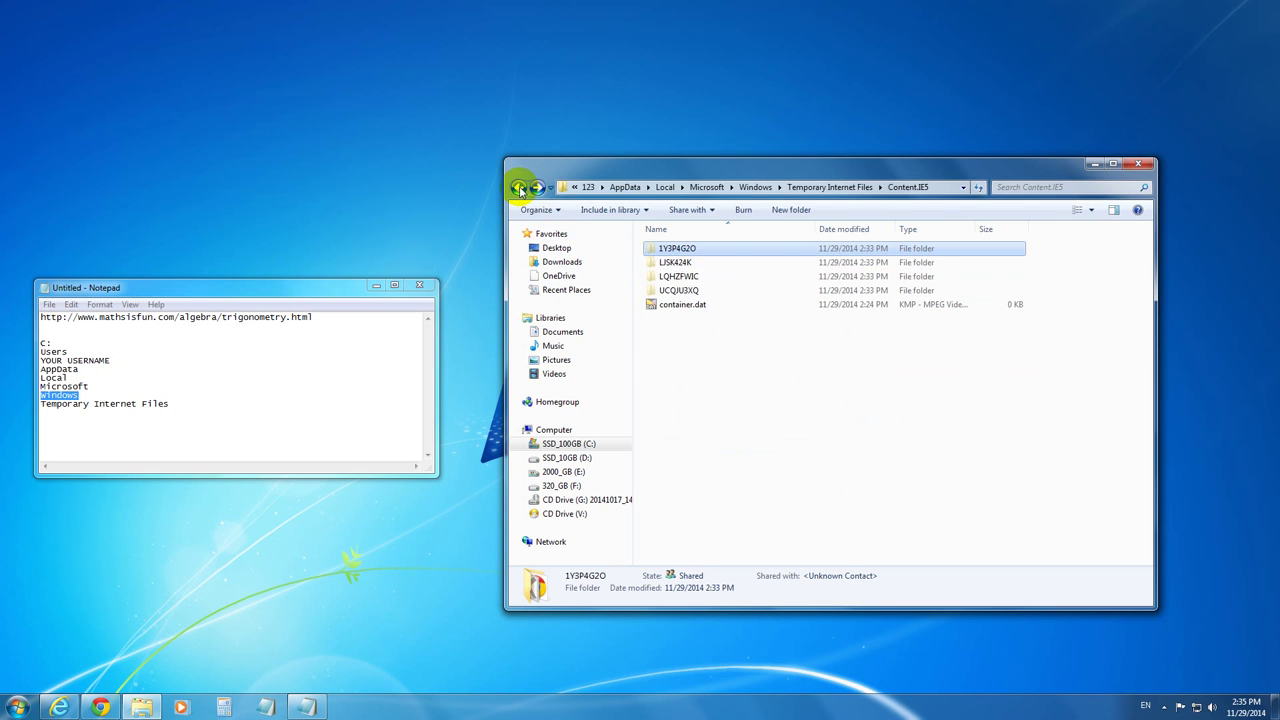
{"action": "double_click", "coordinate": [688, 264]}
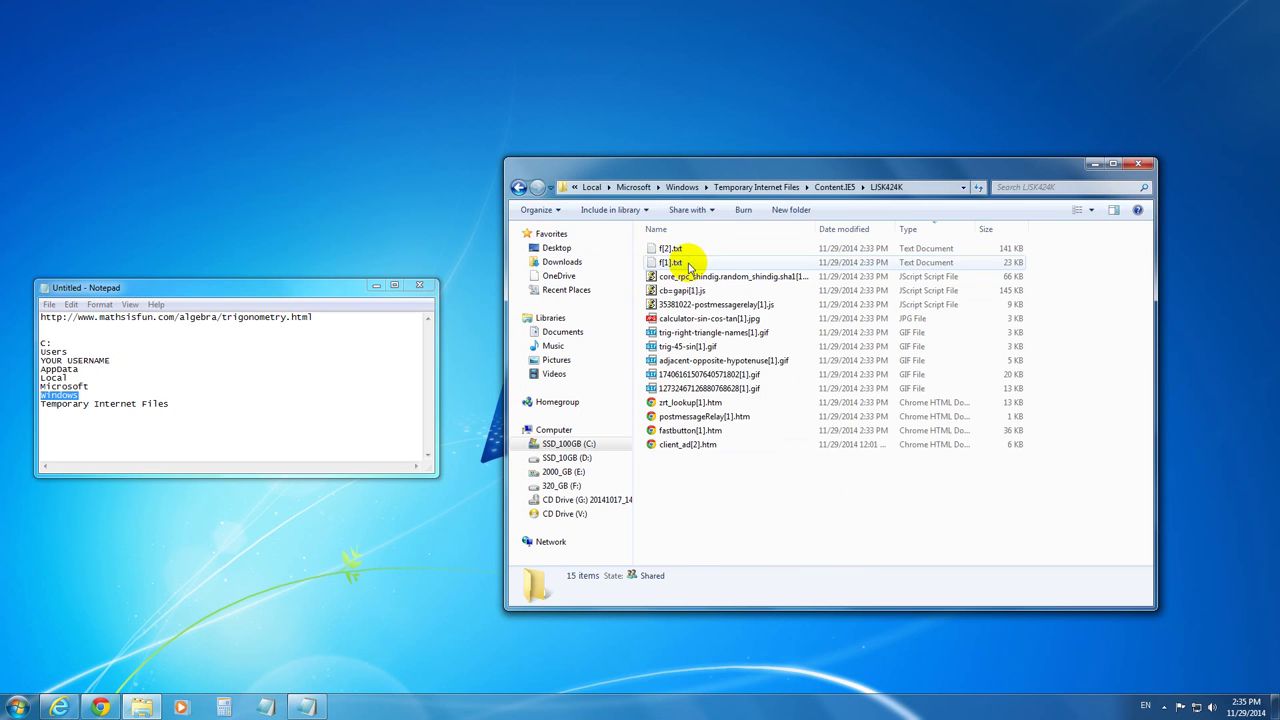
{"action": "left_click", "coordinate": [923, 232]}
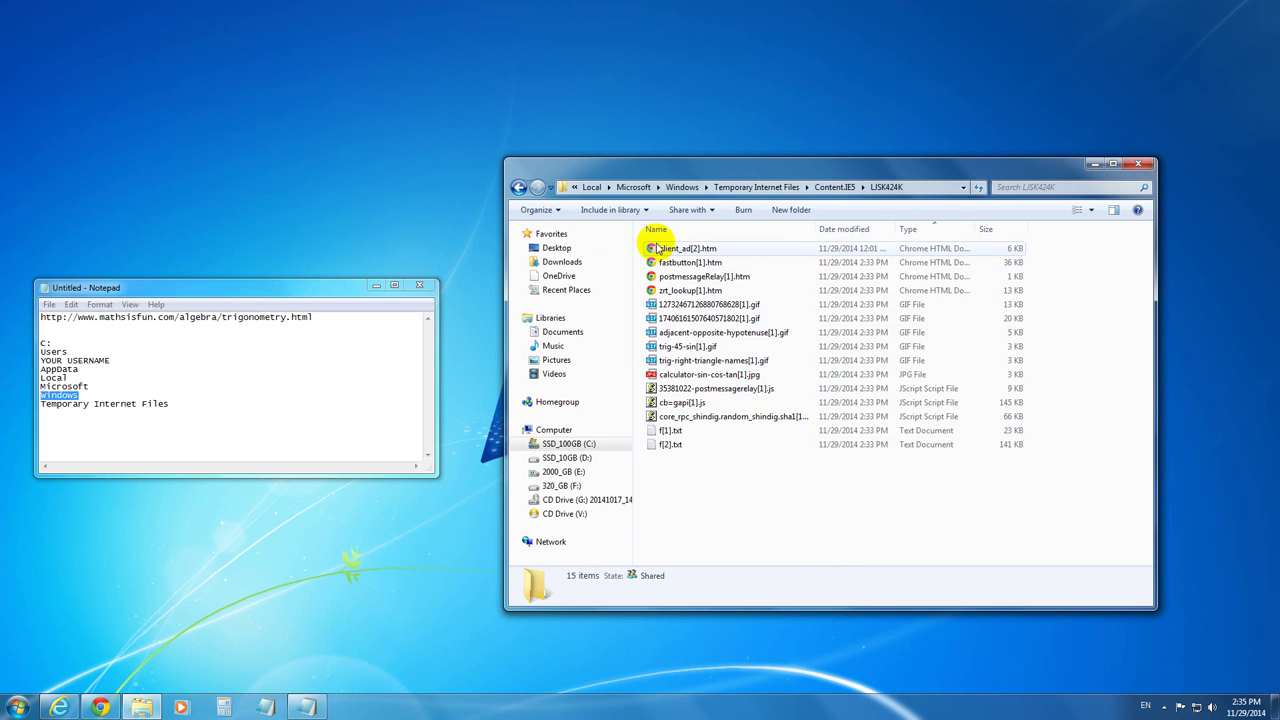
{"action": "left_click", "coordinate": [518, 187]}
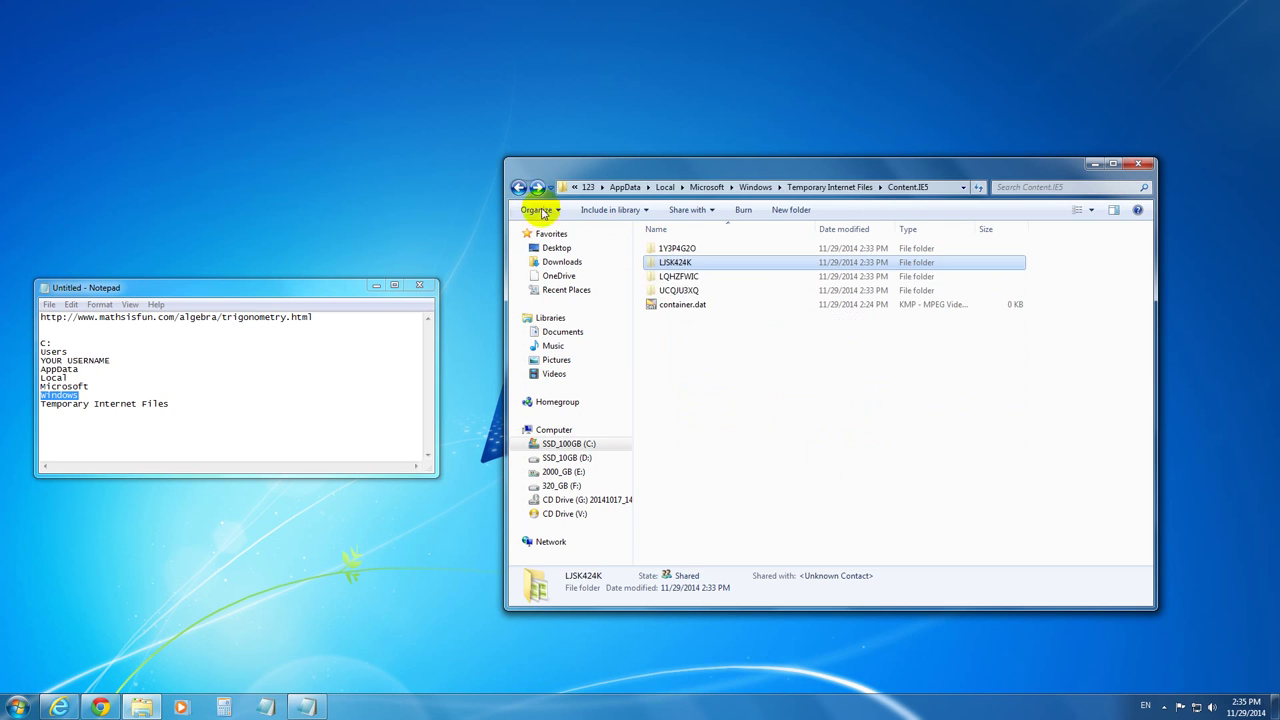
{"action": "double_click", "coordinate": [697, 279]}
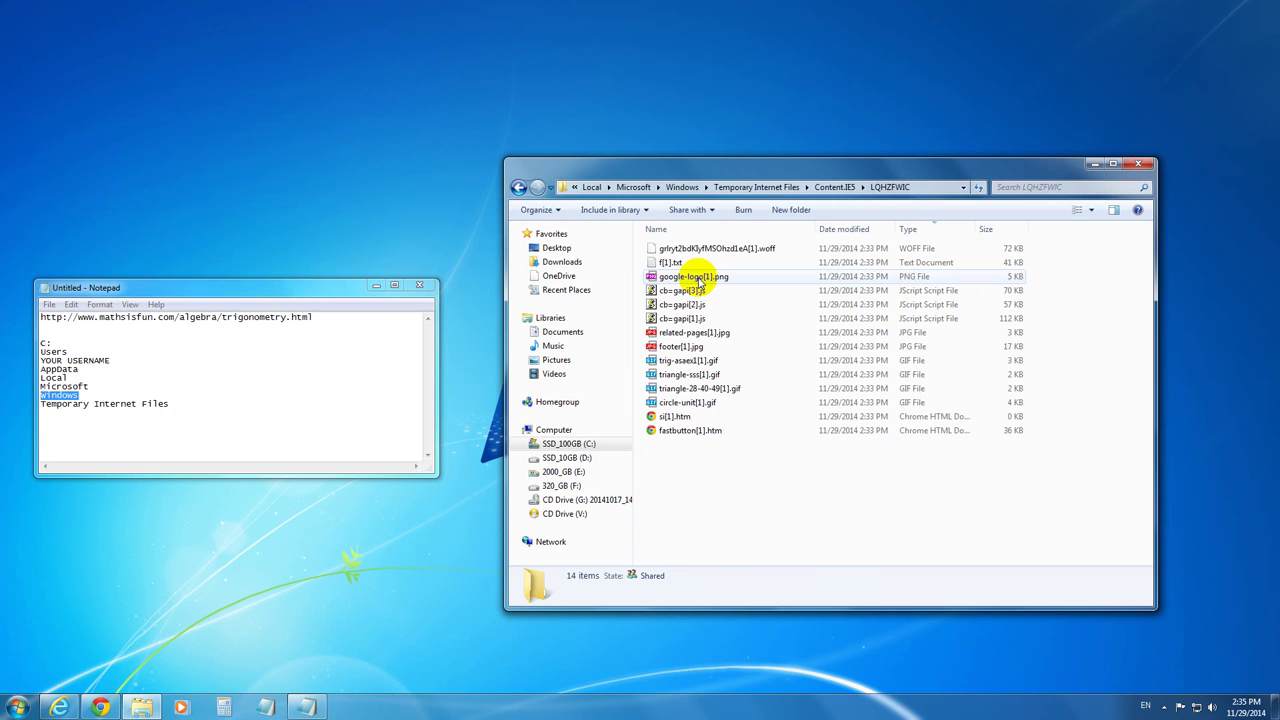
{"action": "left_click", "coordinate": [927, 233]}
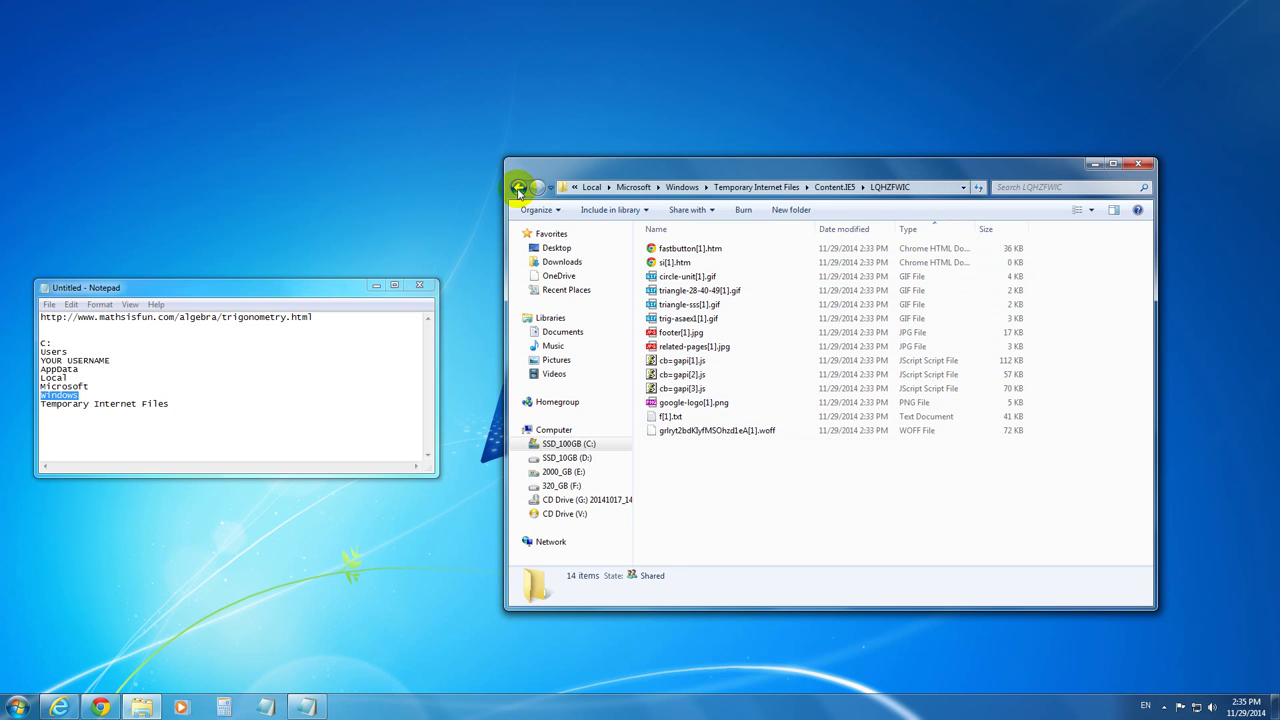
{"action": "left_click", "coordinate": [519, 189]}
{"action": "double_click", "coordinate": [681, 291]}
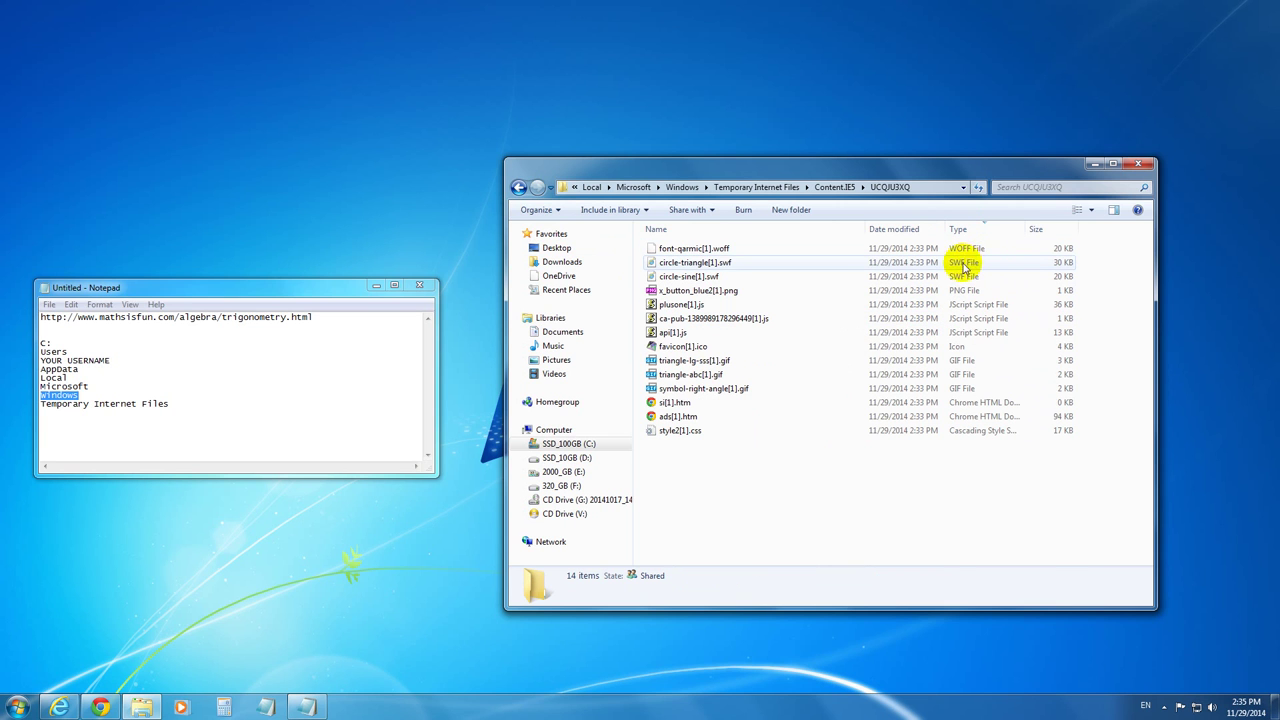
{"action": "left_click", "coordinate": [965, 266]}
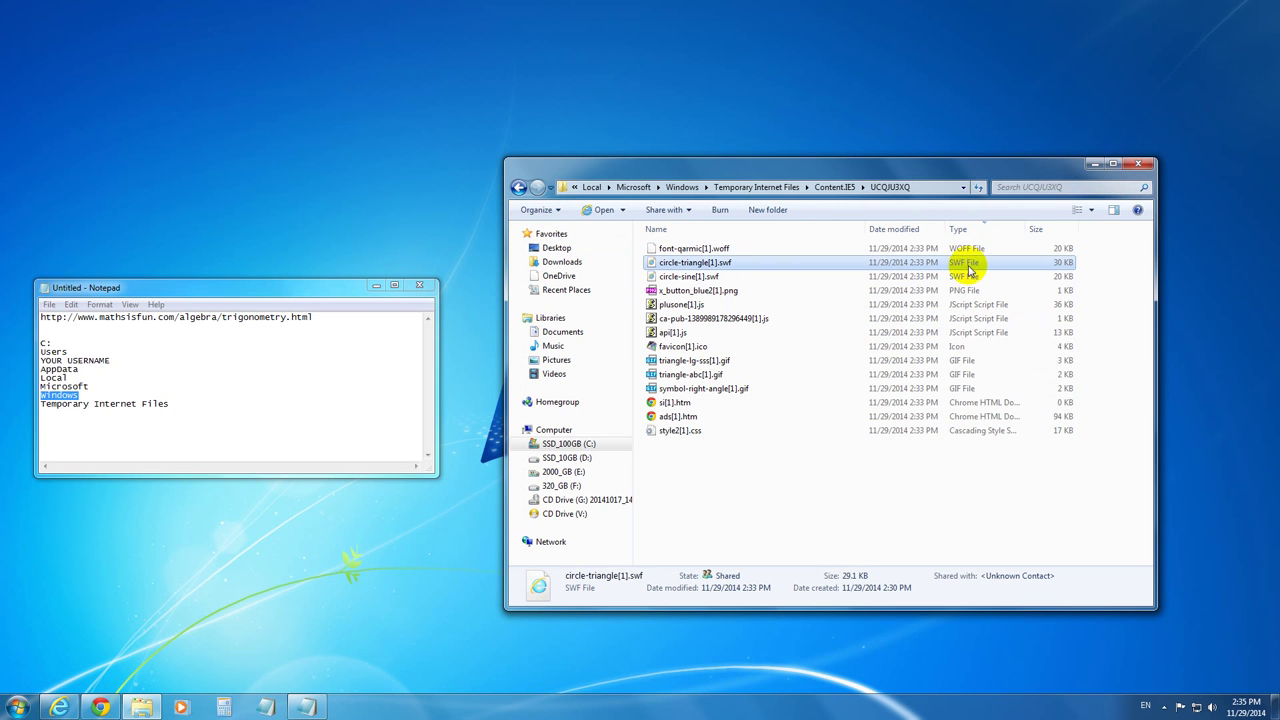
{"action": "double_click", "coordinate": [690, 268]}
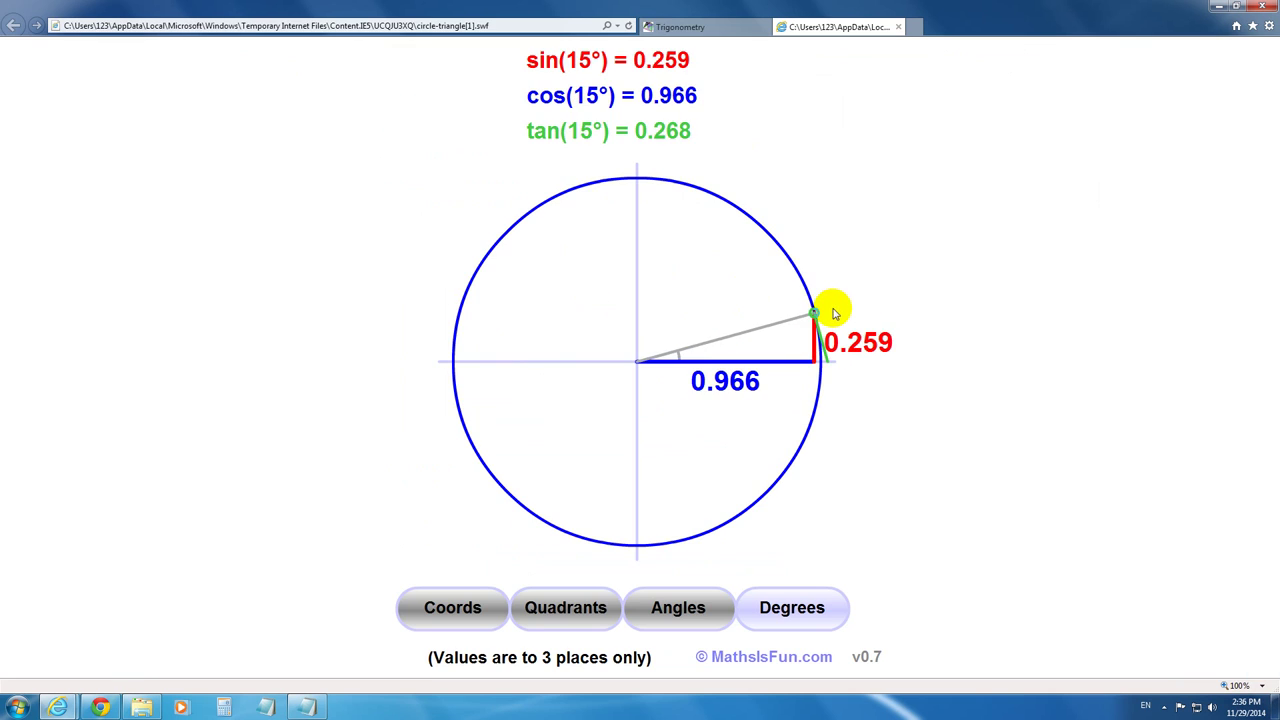
{"action": "mouse_move", "coordinate": [829, 309]}
{"action": "left_mouse_down"}
{"action": "mouse_move", "coordinate": [597, 280]}
{"action": "mouse_move", "coordinate": [709, 294]}
{"action": "mouse_move", "coordinate": [640, 271]}
{"action": "mouse_move", "coordinate": [606, 280]}
{"action": "mouse_move", "coordinate": [889, 137]}
{"action": "mouse_move", "coordinate": [894, 34]}
{"action": "left_mouse_up"}
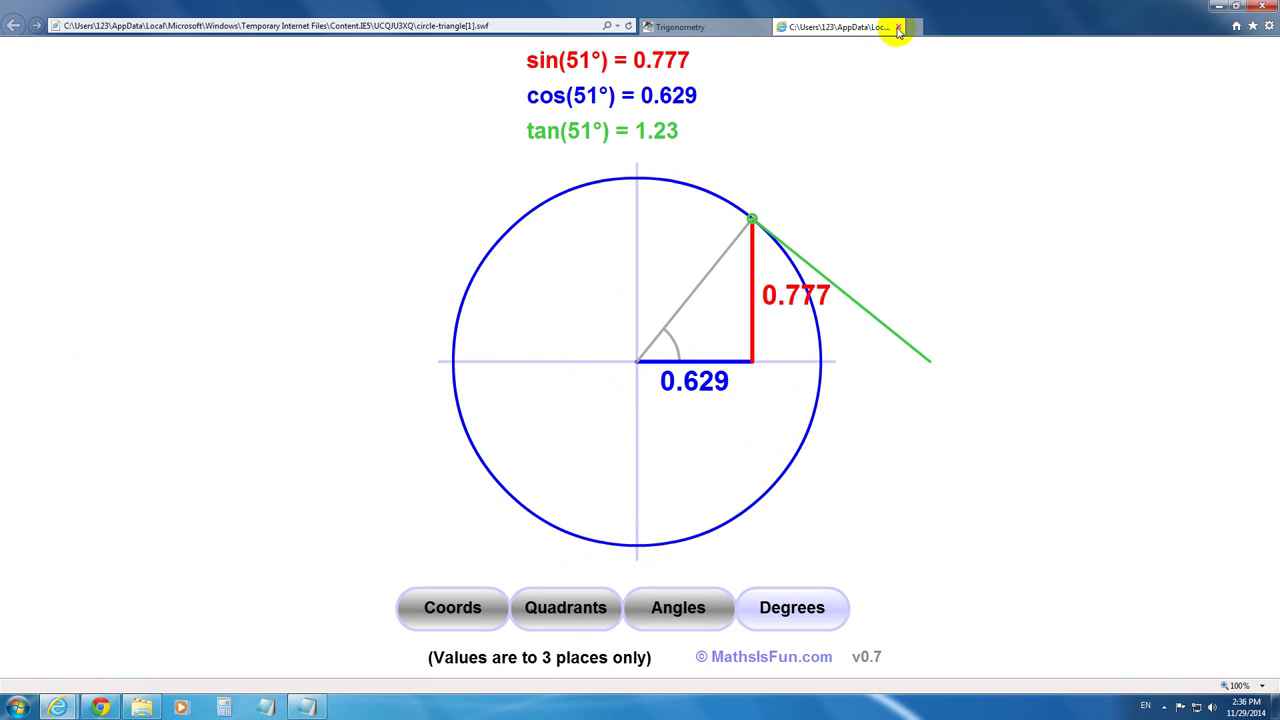
{"action": "left_click", "coordinate": [898, 28]}
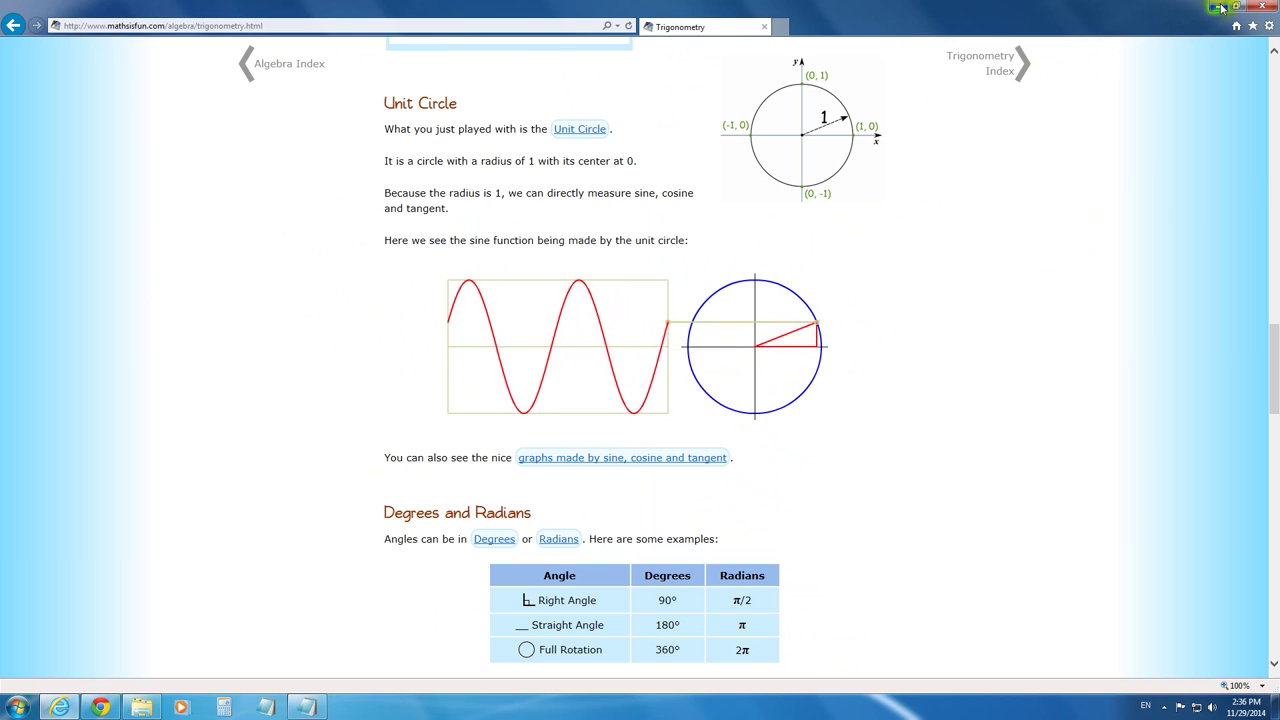
{"action": "left_click", "coordinate": [1219, 6]}
{"action": "left_click", "coordinate": [712, 277]}
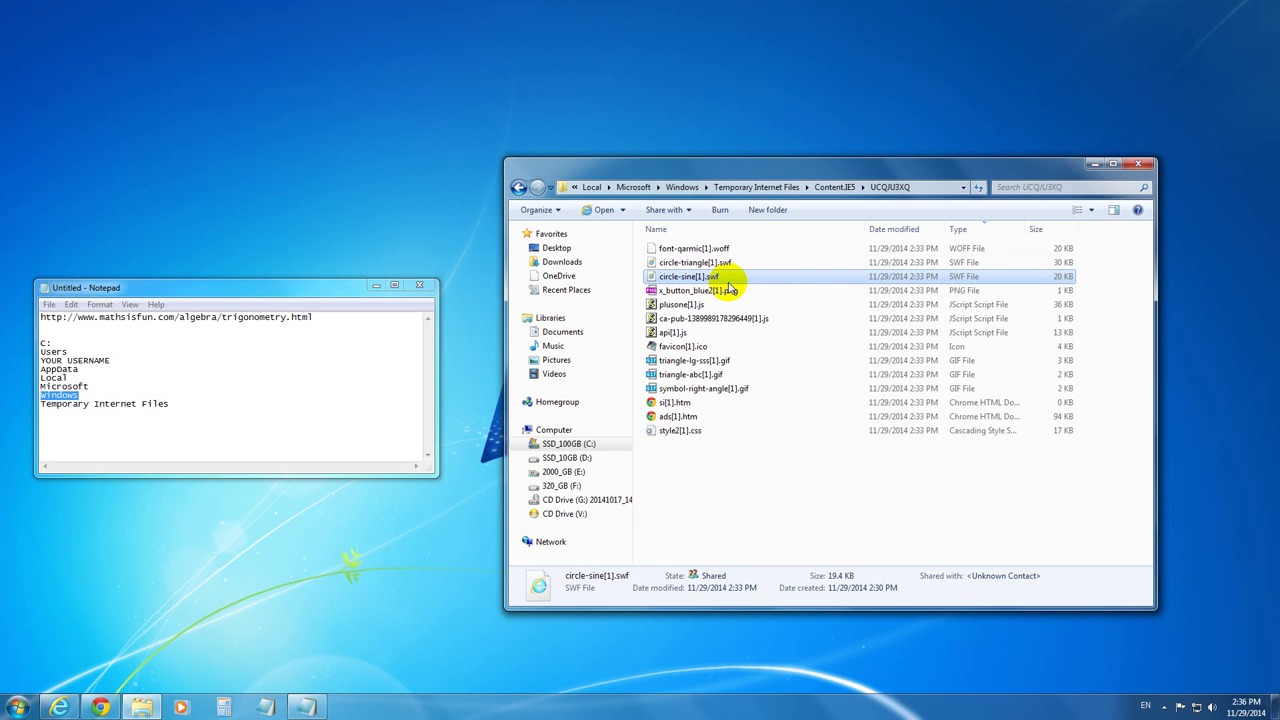
{"action": "double_click", "coordinate": [692, 277]}
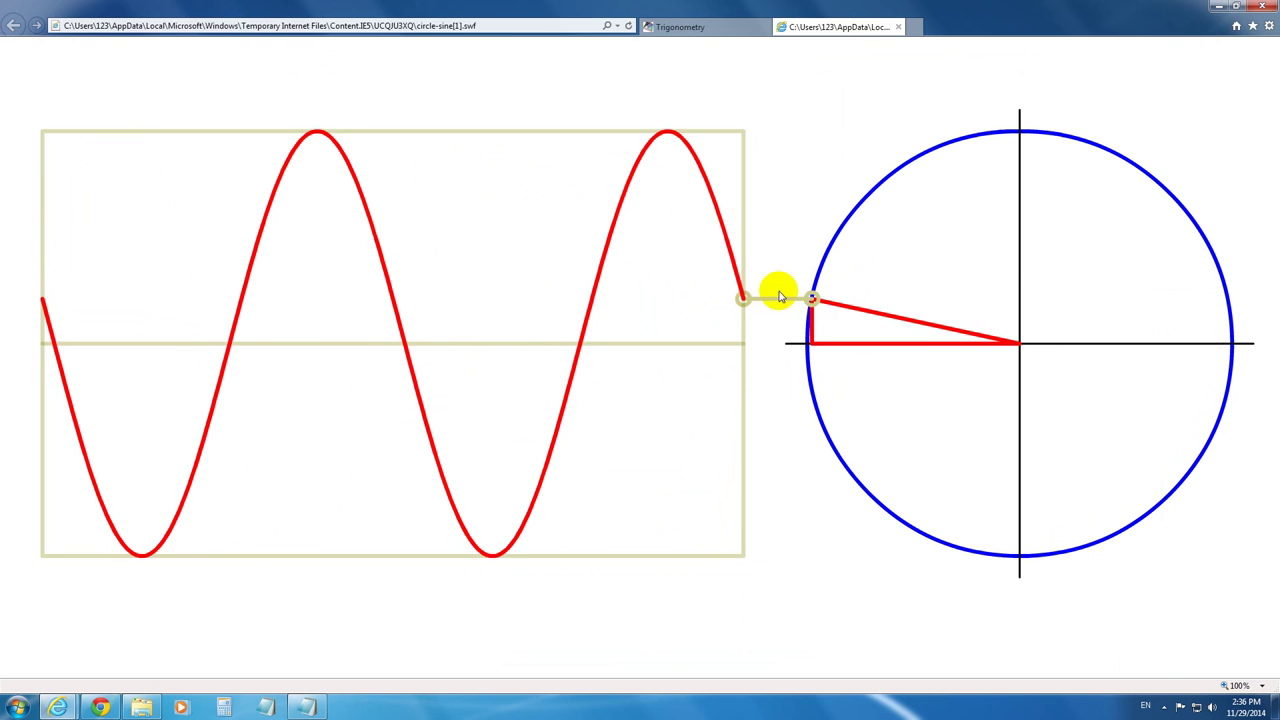
{"action": "mouse_move", "coordinate": [780, 296]}
{"action": "left_mouse_down"}
{"action": "mouse_move", "coordinate": [1014, 234]}
{"action": "mouse_move", "coordinate": [1057, 251]}
{"action": "mouse_move", "coordinate": [1026, 227]}
{"action": "mouse_move", "coordinate": [943, 391]}
{"action": "mouse_move", "coordinate": [1057, 366]}
{"action": "mouse_move", "coordinate": [1003, 260]}
{"action": "mouse_move", "coordinate": [1060, 255]}
{"action": "mouse_move", "coordinate": [1006, 220]}
{"action": "mouse_move", "coordinate": [929, 86]}
{"action": "left_mouse_up"}
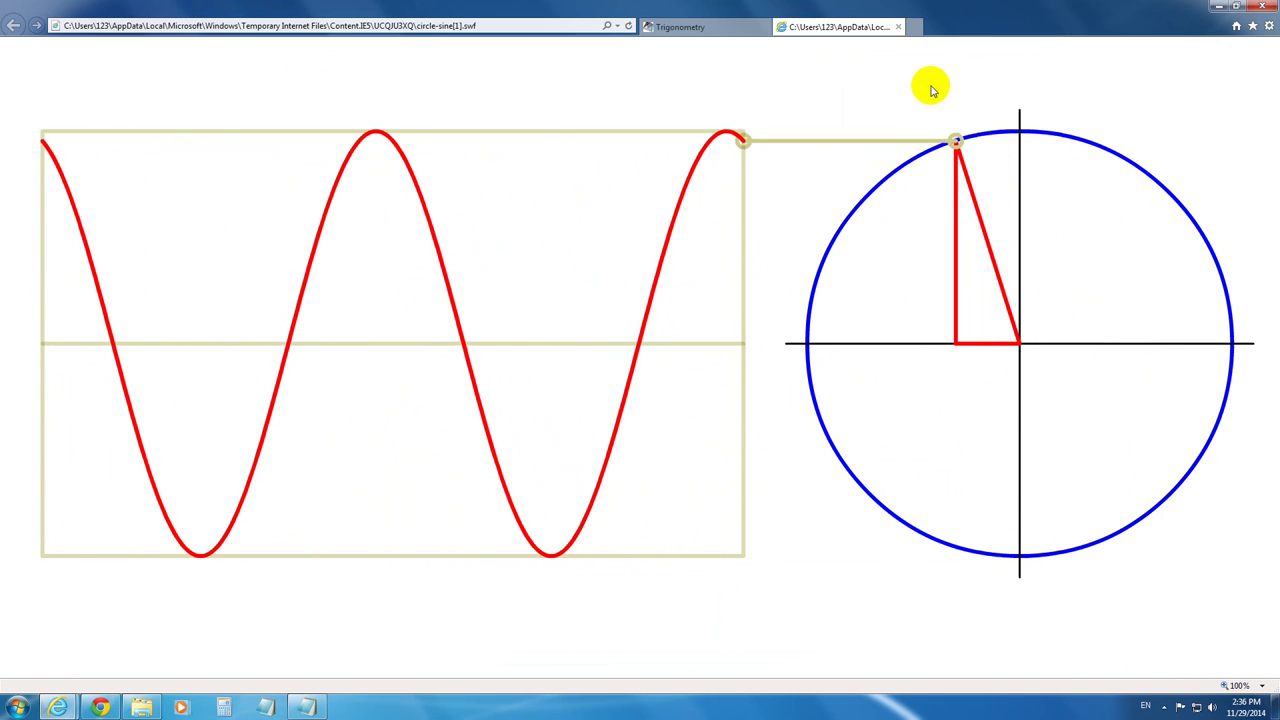
{"action": "left_click", "coordinate": [899, 28]}
Step: Copy circle-sine[1].swf from the cache folder and paste it into the root of SSD_10GB (D:)
{"action": "left_click", "coordinate": [1219, 6]}
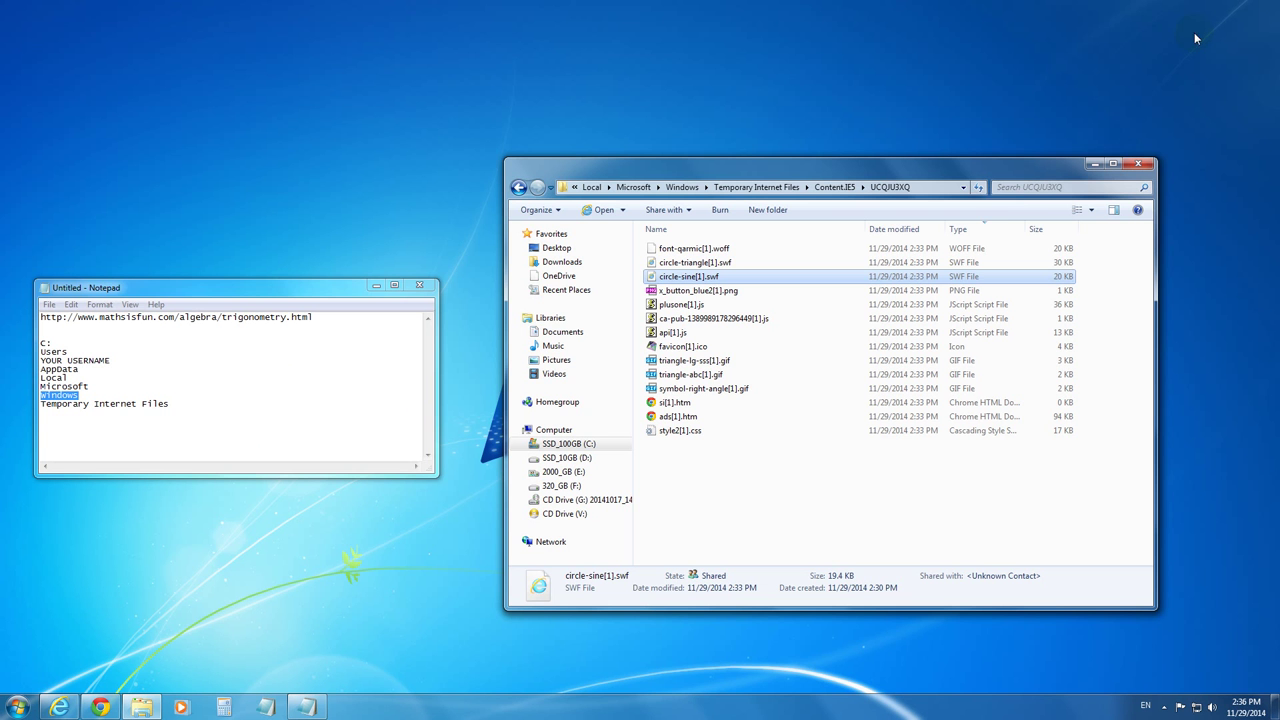
{"action": "right_click", "coordinate": [690, 277]}
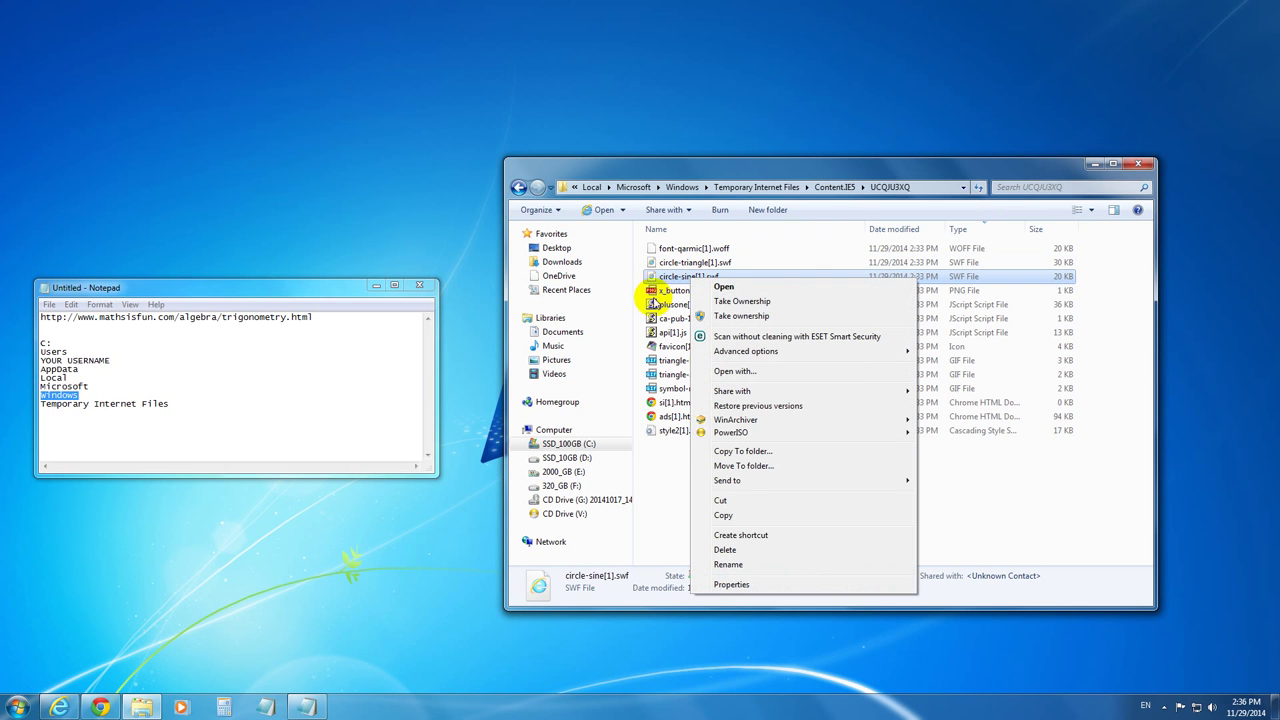
{"action": "left_click", "coordinate": [751, 516]}
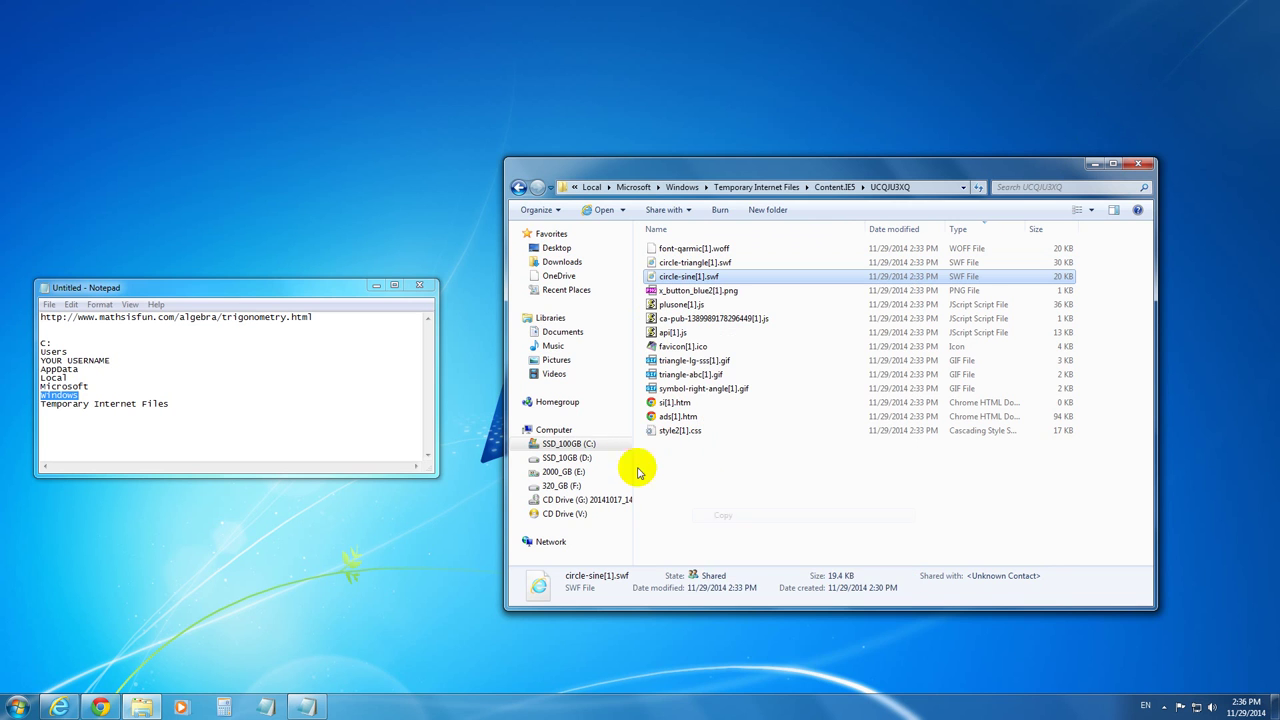
{"action": "left_click", "coordinate": [588, 458]}
{"action": "right_click", "coordinate": [731, 452]}
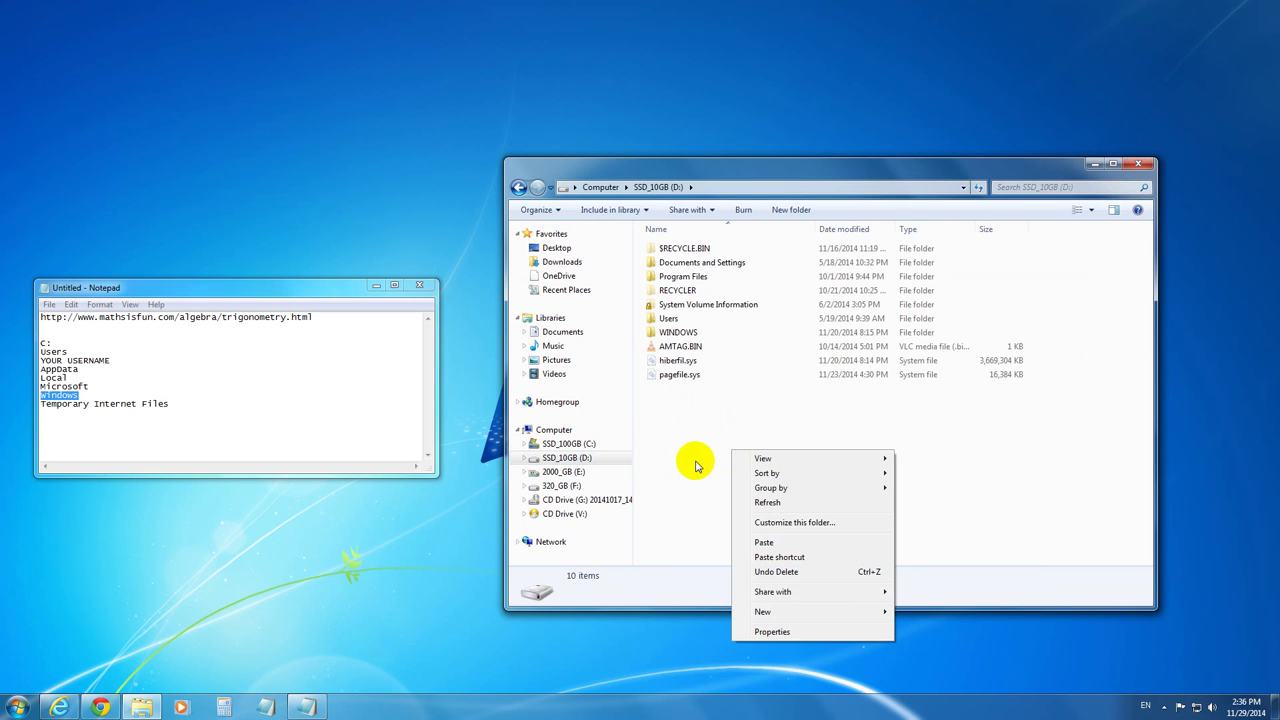
{"action": "left_click", "coordinate": [780, 544]}
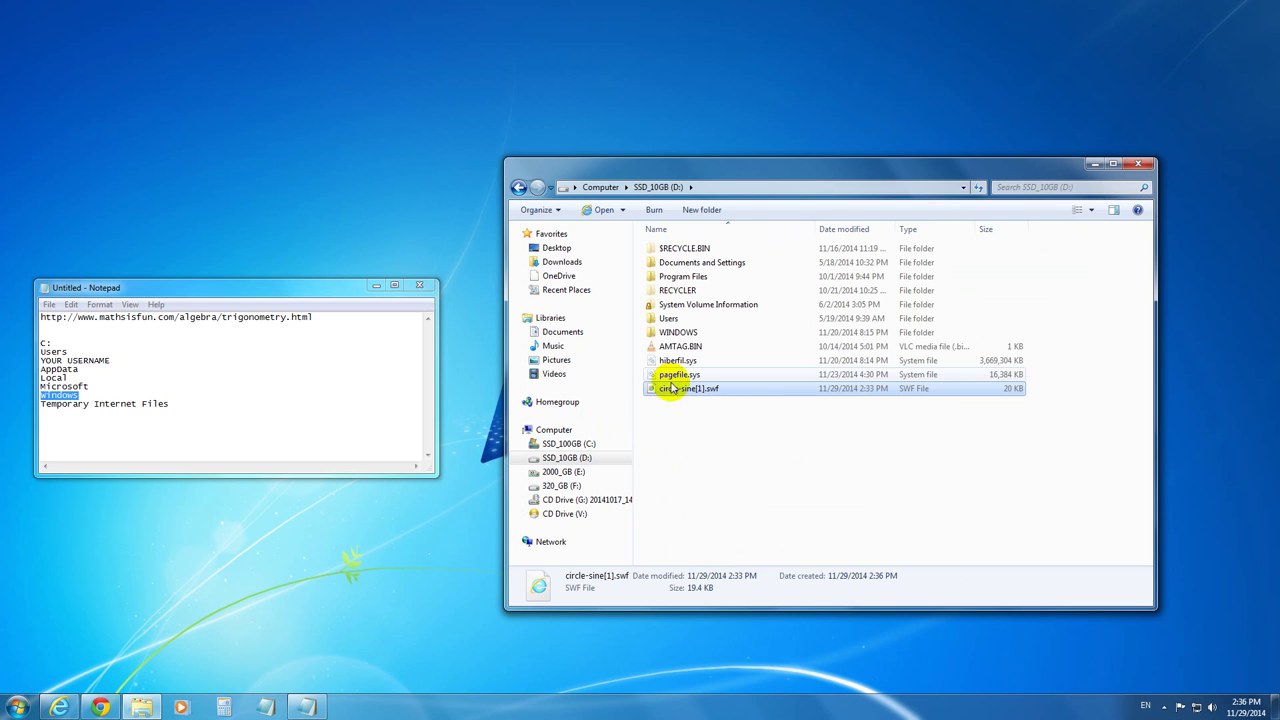
{"action": "left_click", "coordinate": [702, 418]}
{"action": "left_click", "coordinate": [709, 398]}
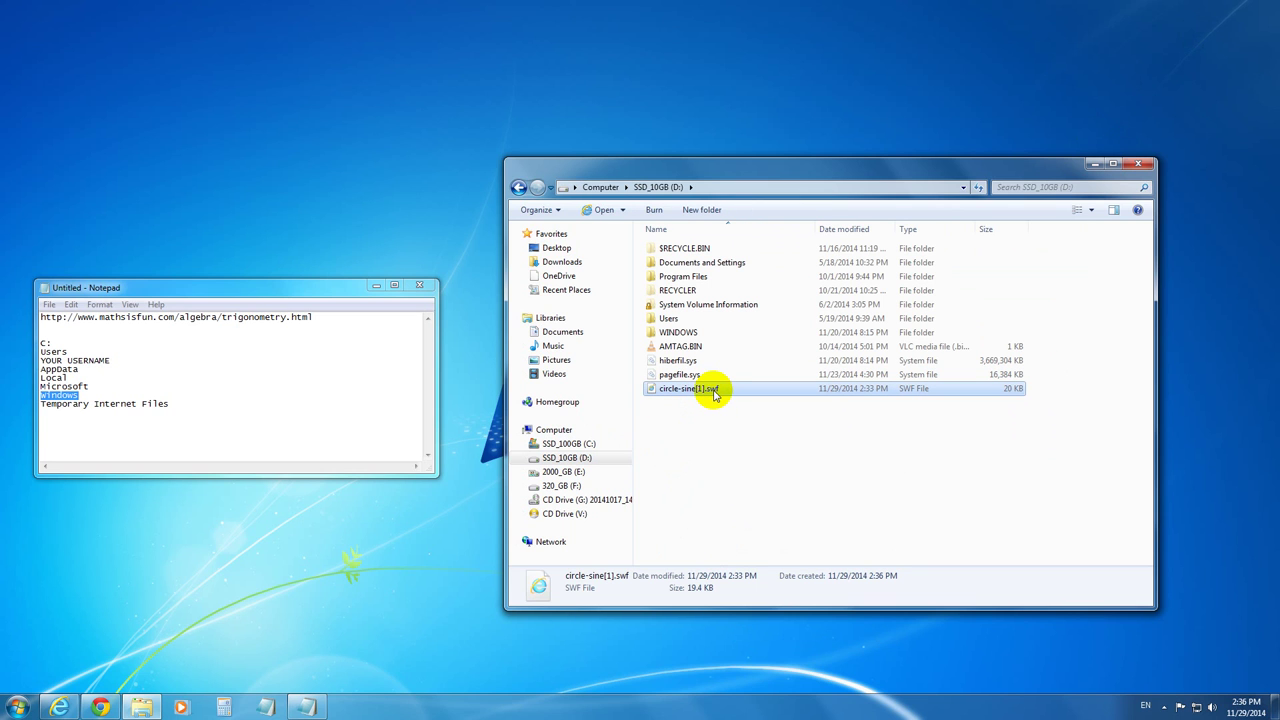
{"action": "mouse_move", "coordinate": [690, 388]}
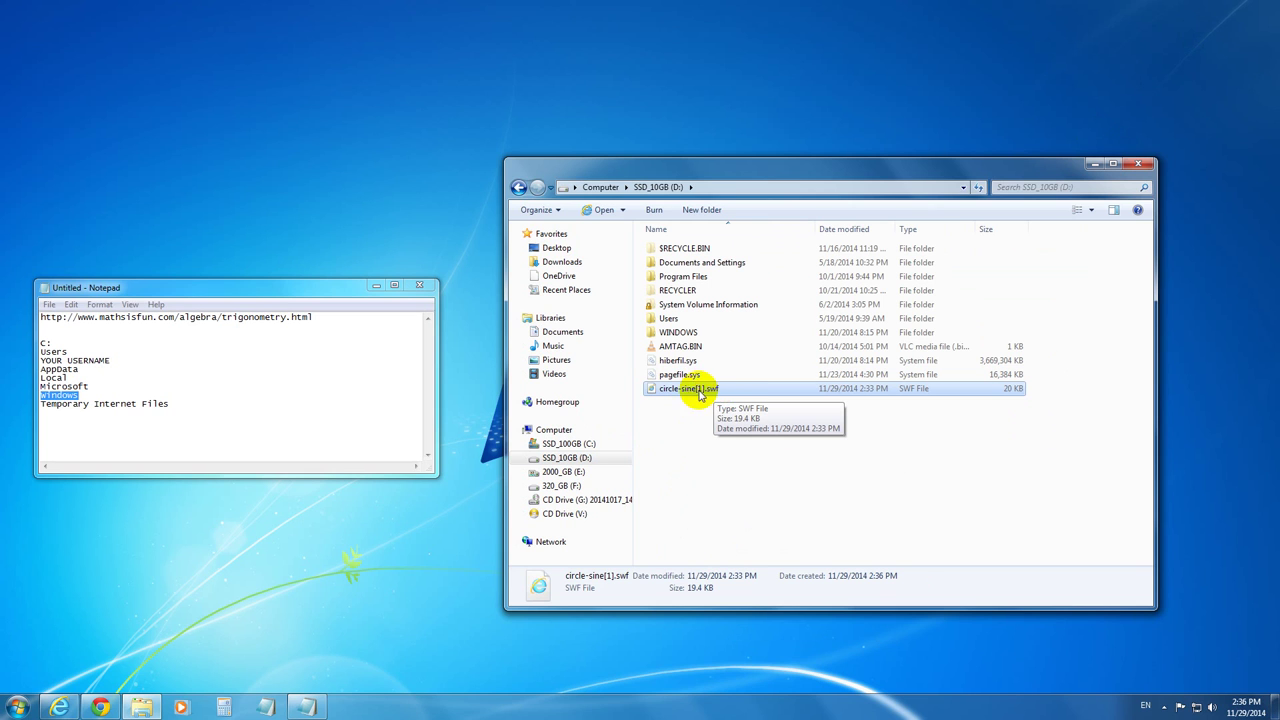
Step: Open the D: copy of circle-sine[1].swf with Internet Explorer
{"action": "right_click", "coordinate": [710, 391]}
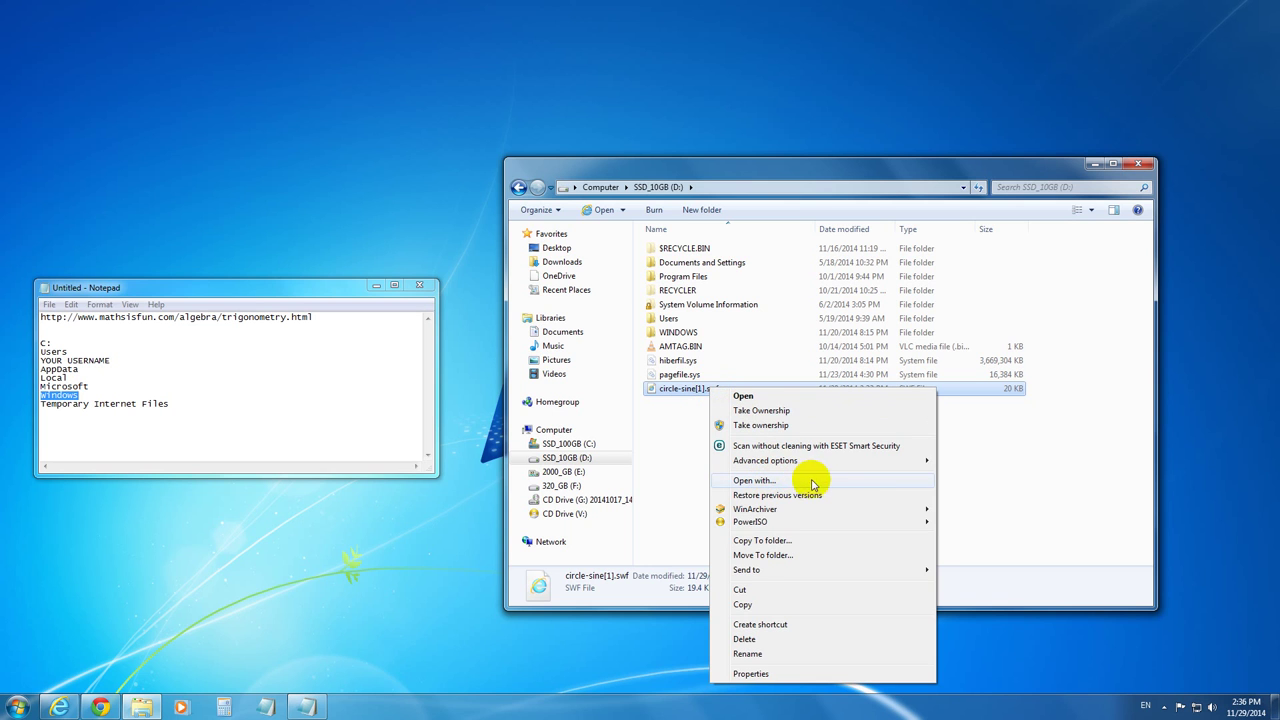
{"action": "left_click", "coordinate": [764, 484]}
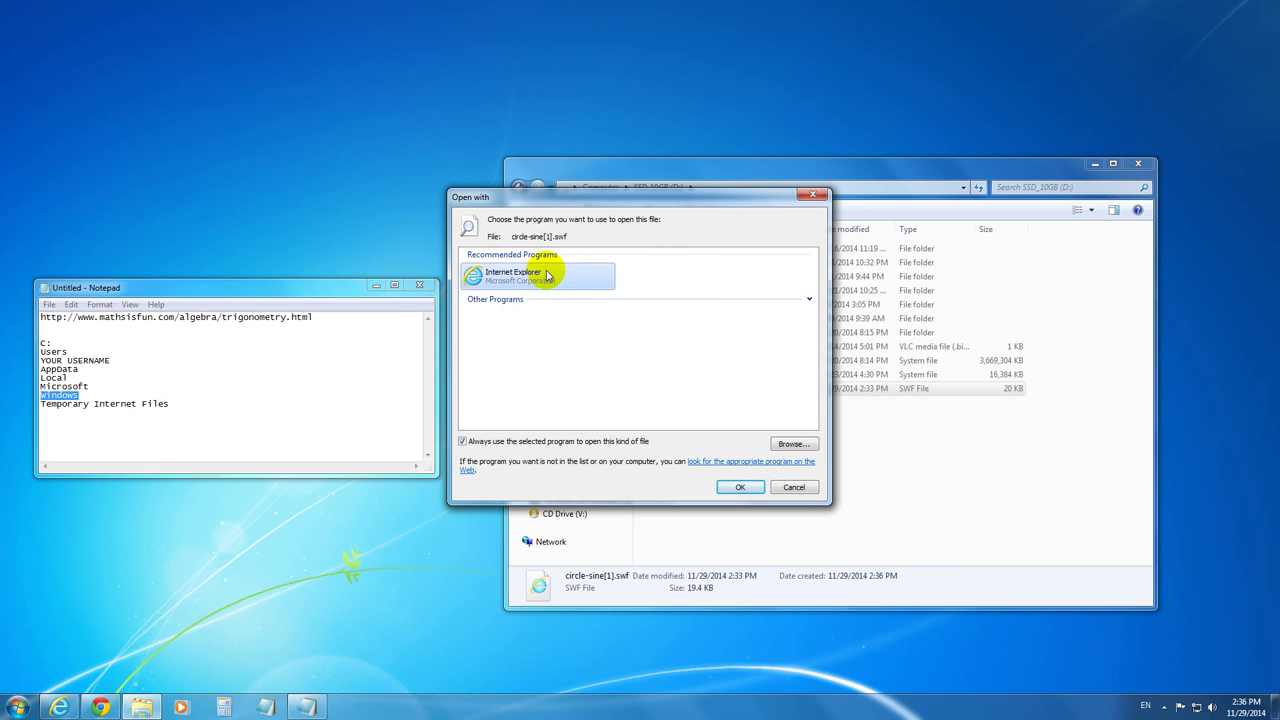
{"action": "left_click", "coordinate": [740, 488]}
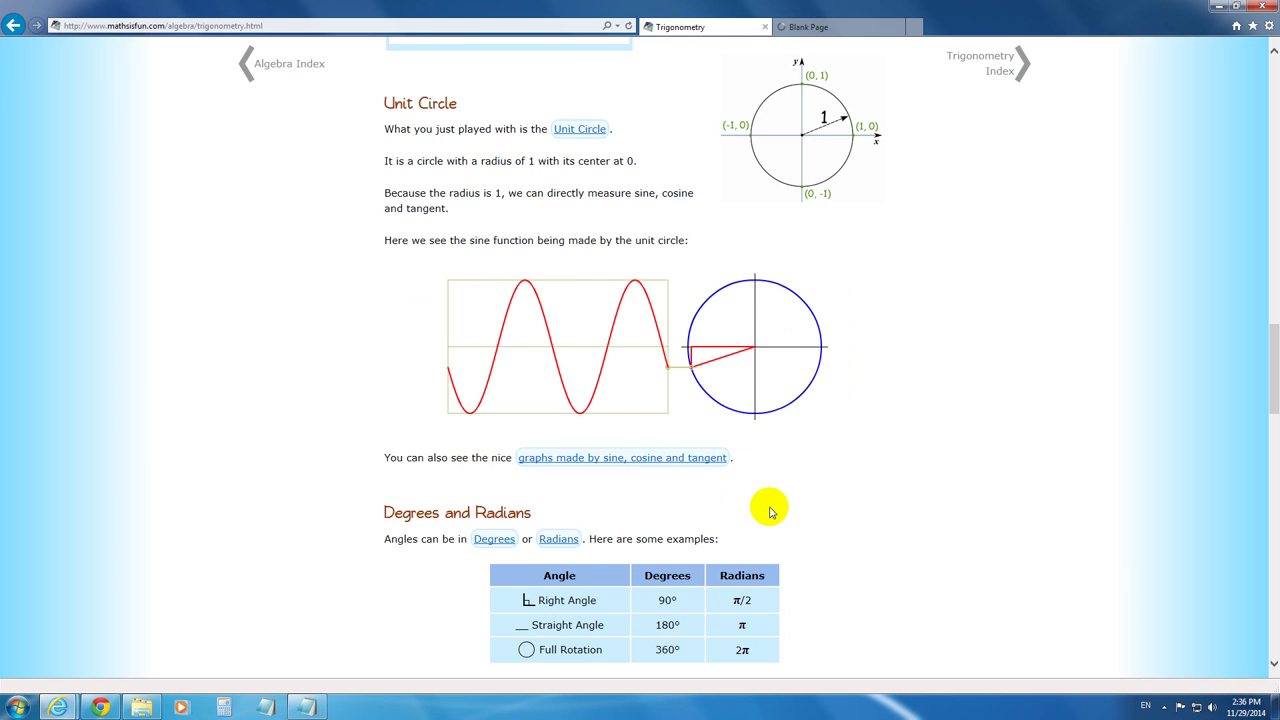